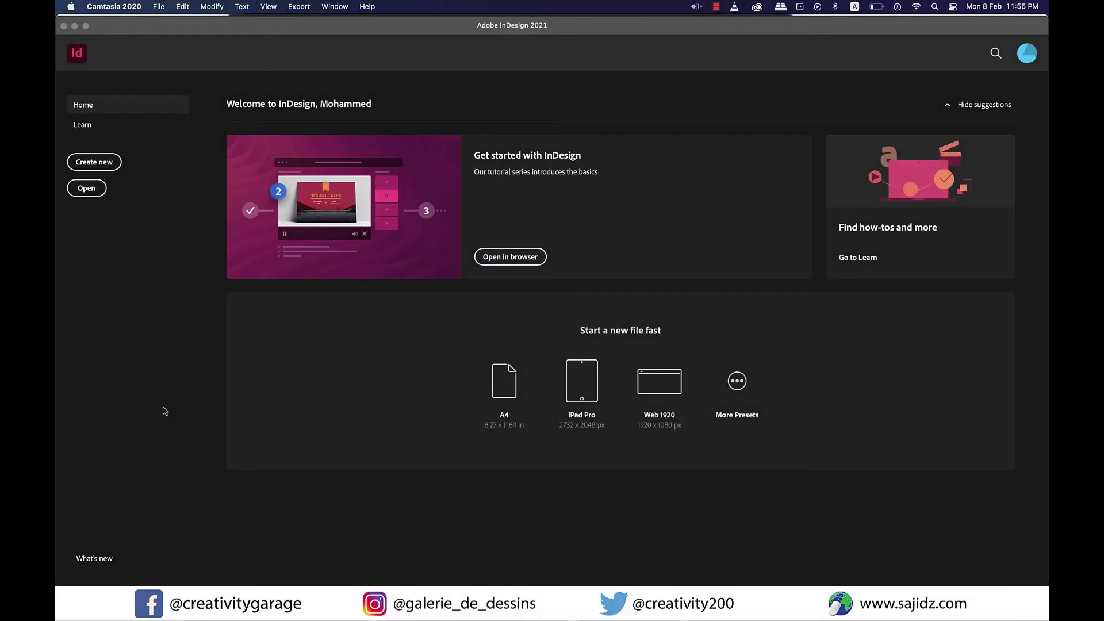
Start a new document in inches and choose the Letter print preset (51p0 × 66p0)
click(107, 164)
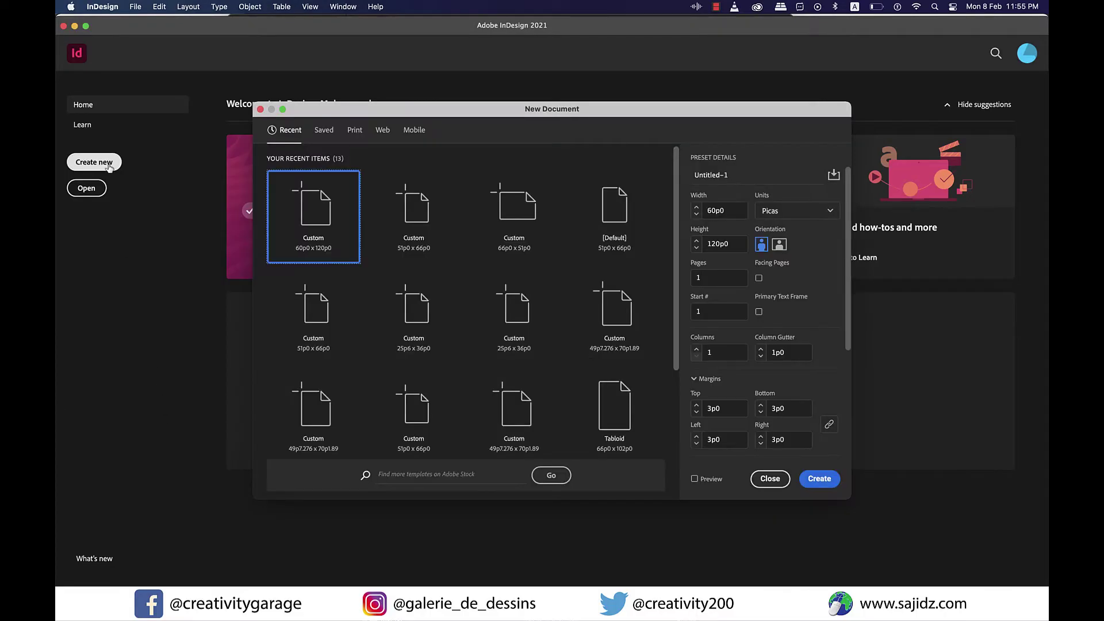
click(824, 213)
click(784, 268)
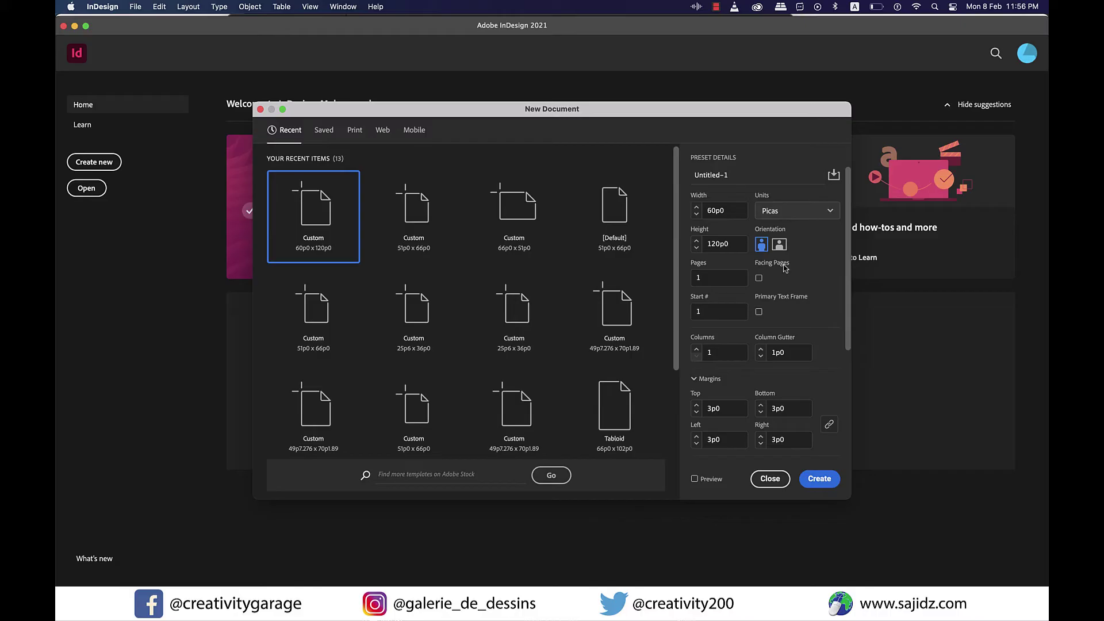
click(356, 131)
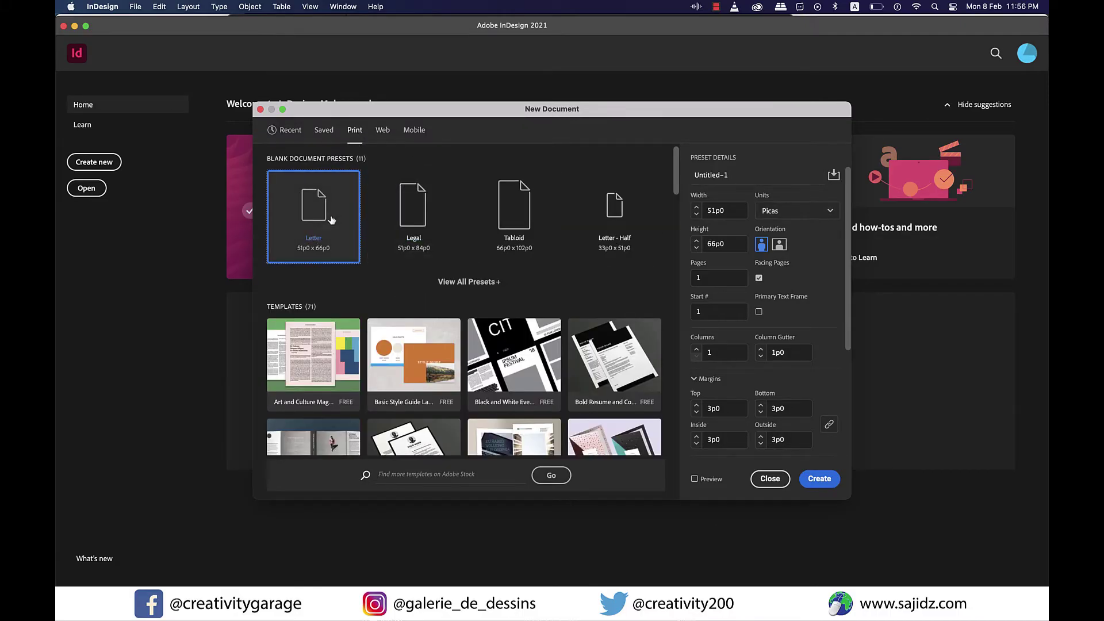
Create the Letter document and type 'Heading' in a text frame across the top
click(826, 484)
key(t)
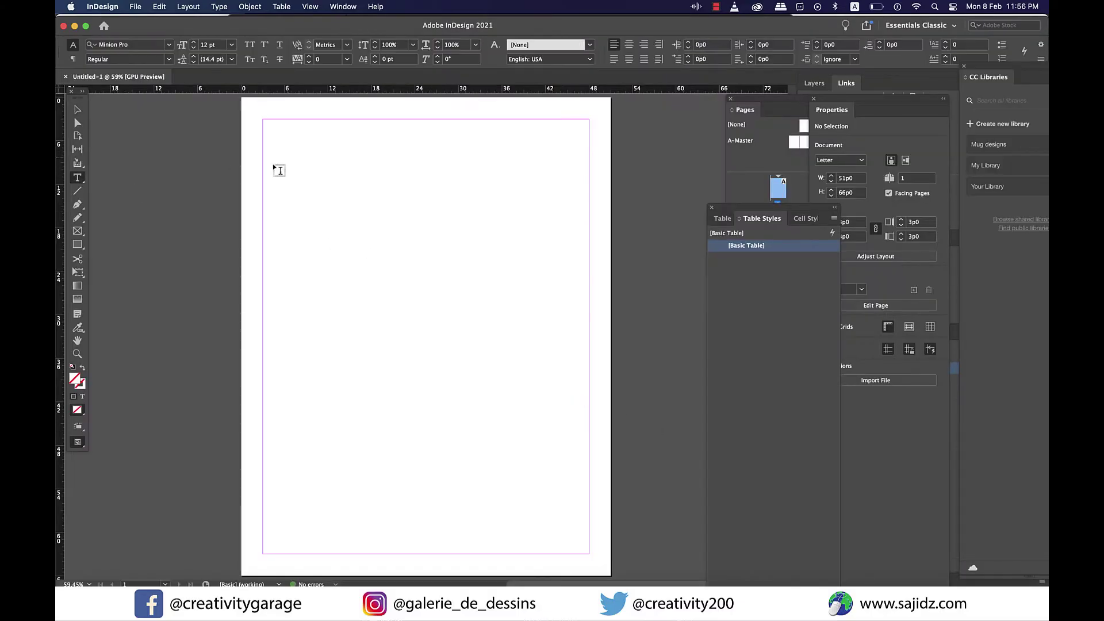
drag(266, 121, 582, 172)
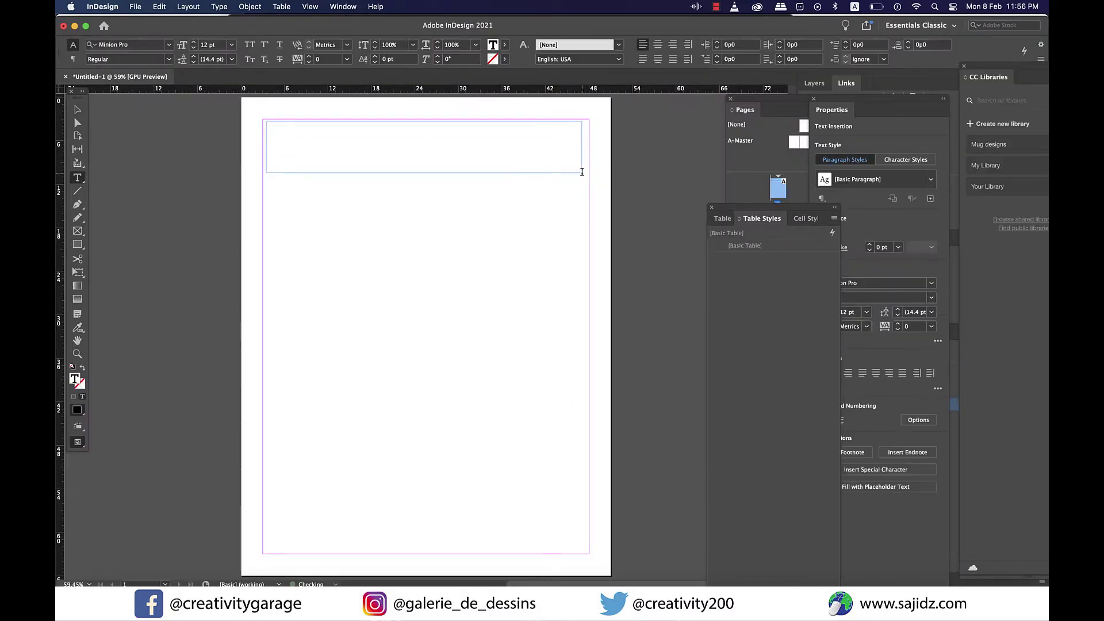
text(Heading)
Format Heading in Roboto Black at 48 pt, centred
key(super+a)
key(super+6)
text(Roboto Black)
key(Return)
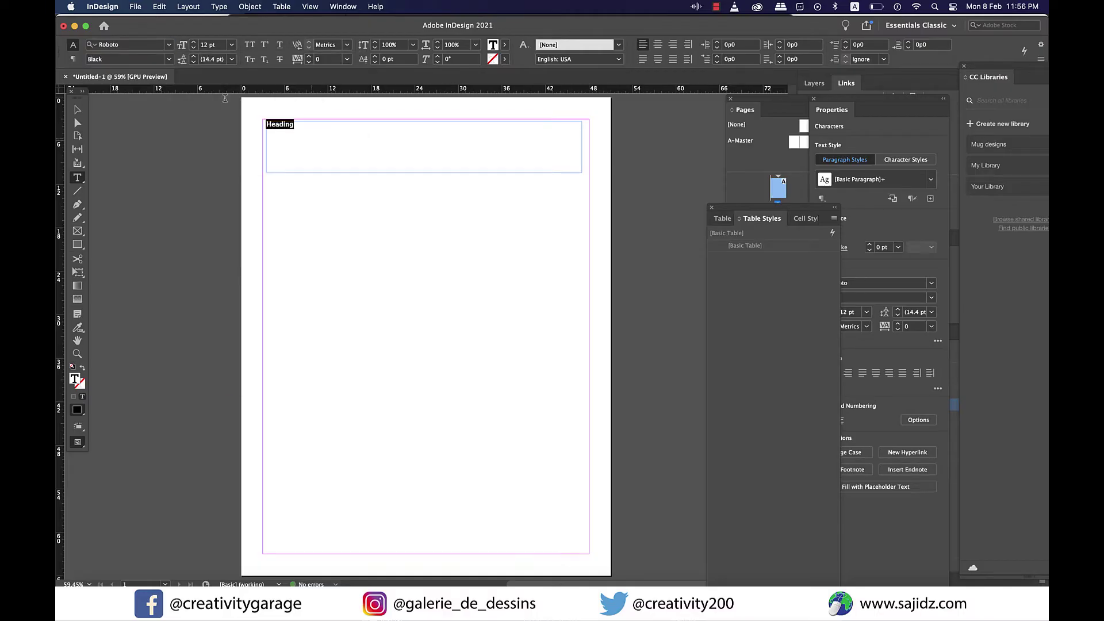
click(231, 44)
click(215, 212)
click(659, 45)
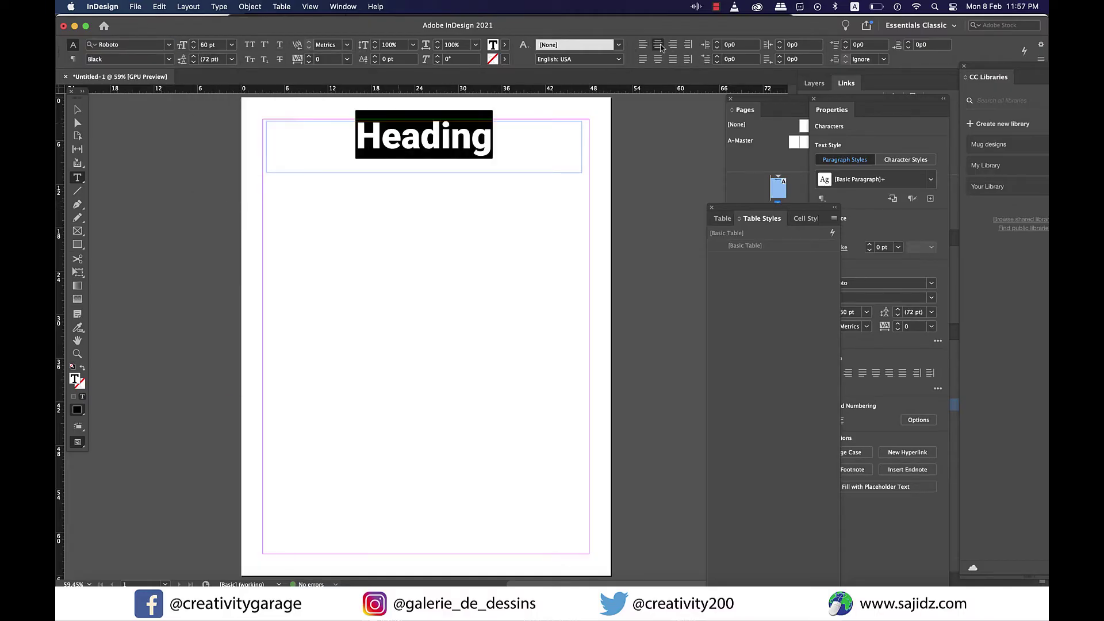
click(231, 45)
click(218, 202)
Shorten the heading frame to fit its text
click(360, 205)
key(v)
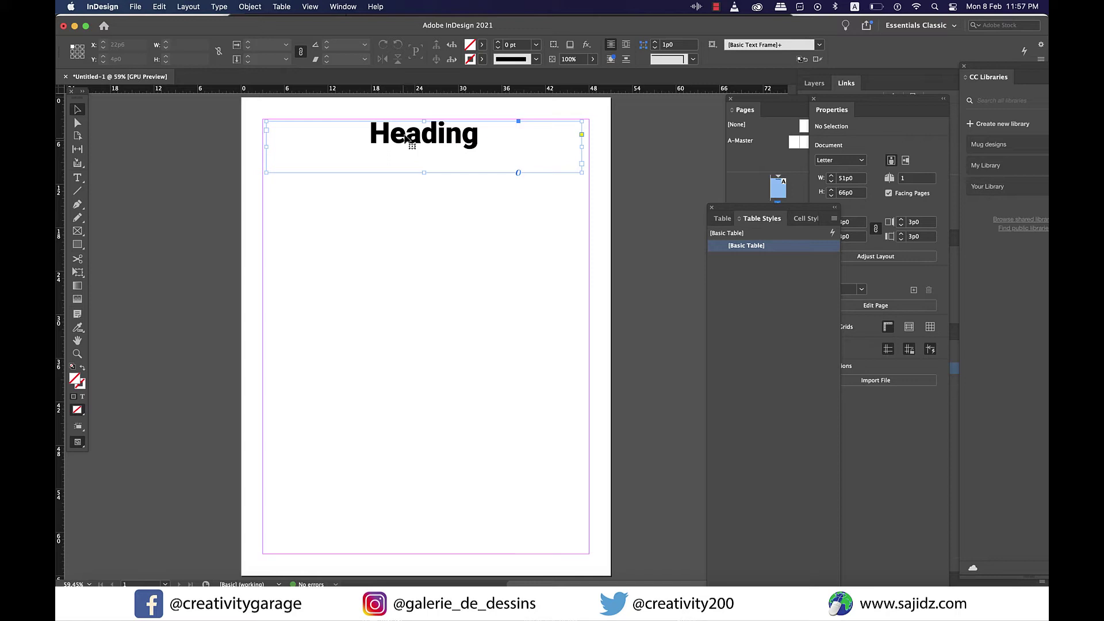
double_click(406, 138)
key(Escape)
drag(424, 173, 464, 145)
Draw a narrow text frame on the left below the heading and fill it with placeholder text
click(478, 214)
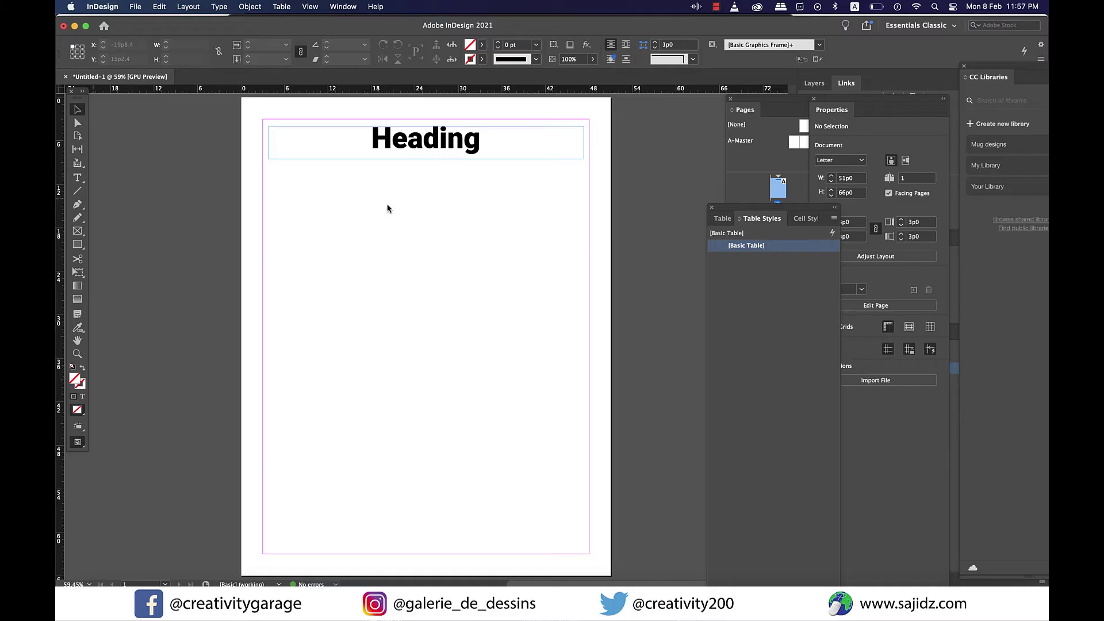
click(78, 178)
drag(268, 181, 440, 551)
right_click(298, 195)
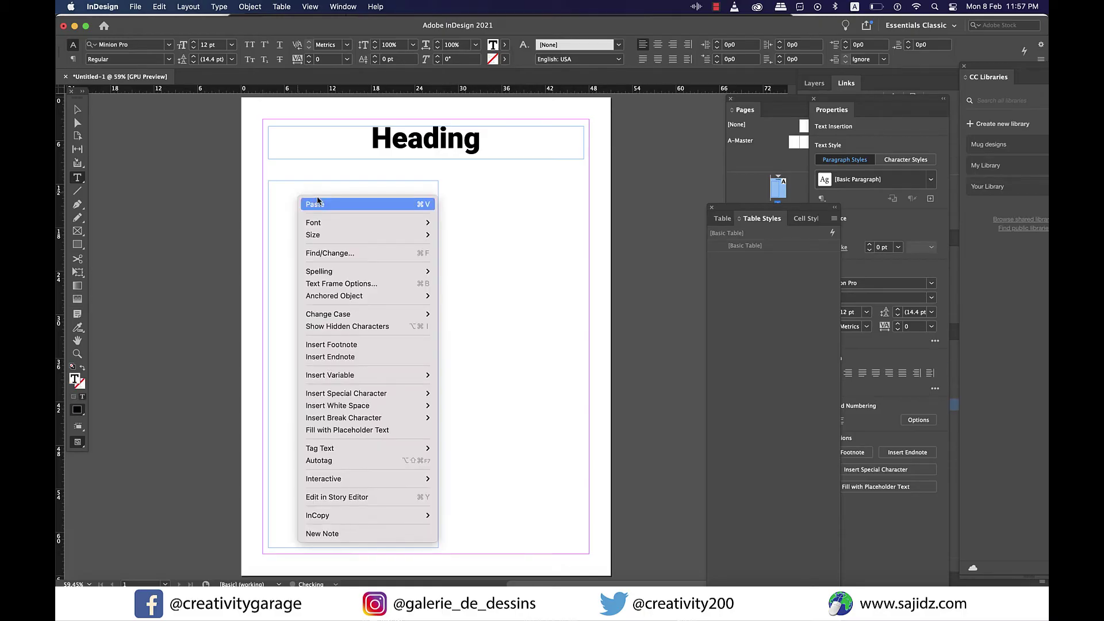
click(361, 429)
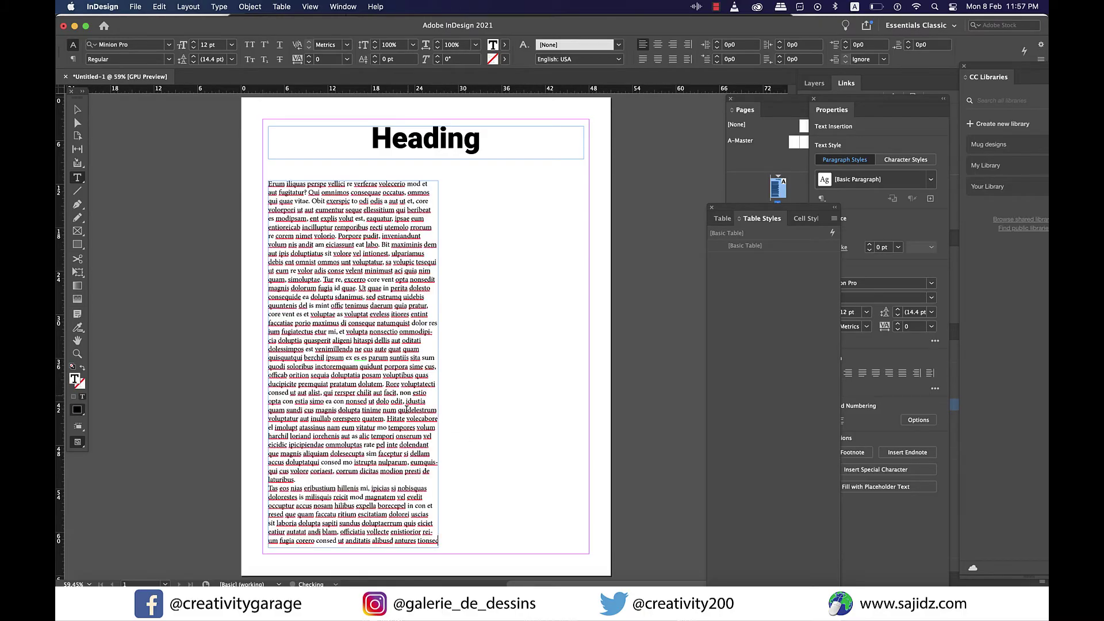
click(468, 382)
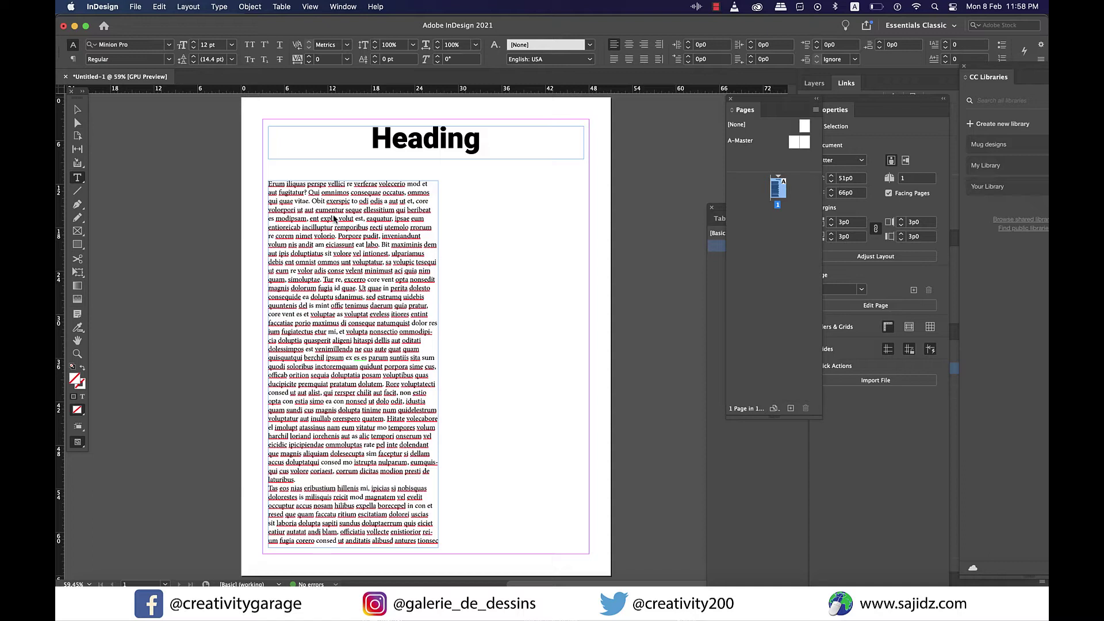
Place the first pexels street photo and shrink its frame to about 19p1 × 12p9
key(super+d)
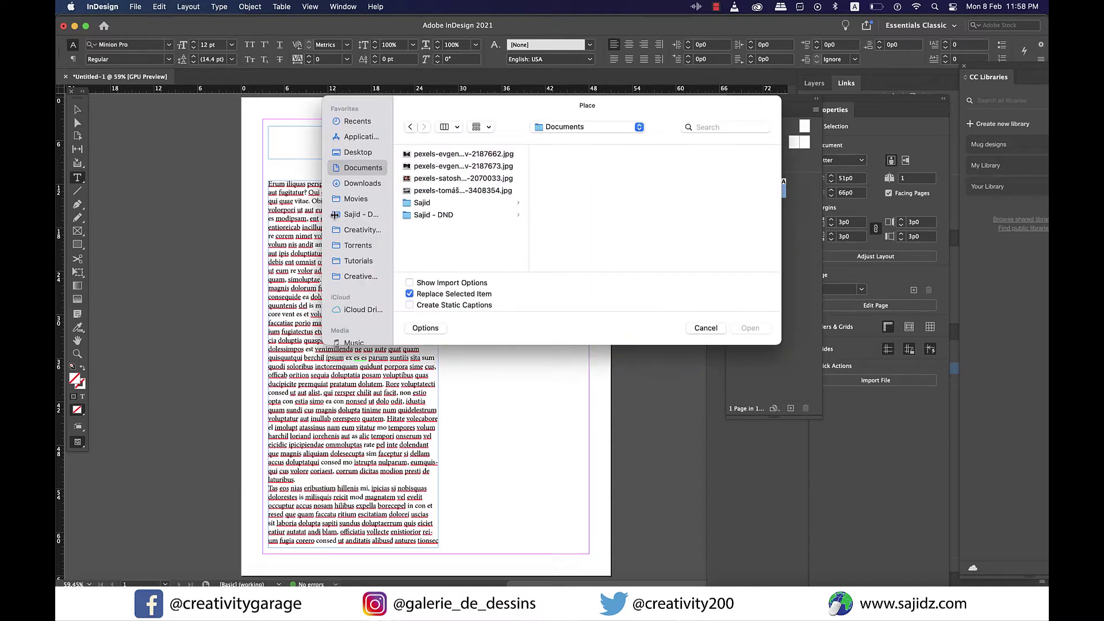
click(459, 154)
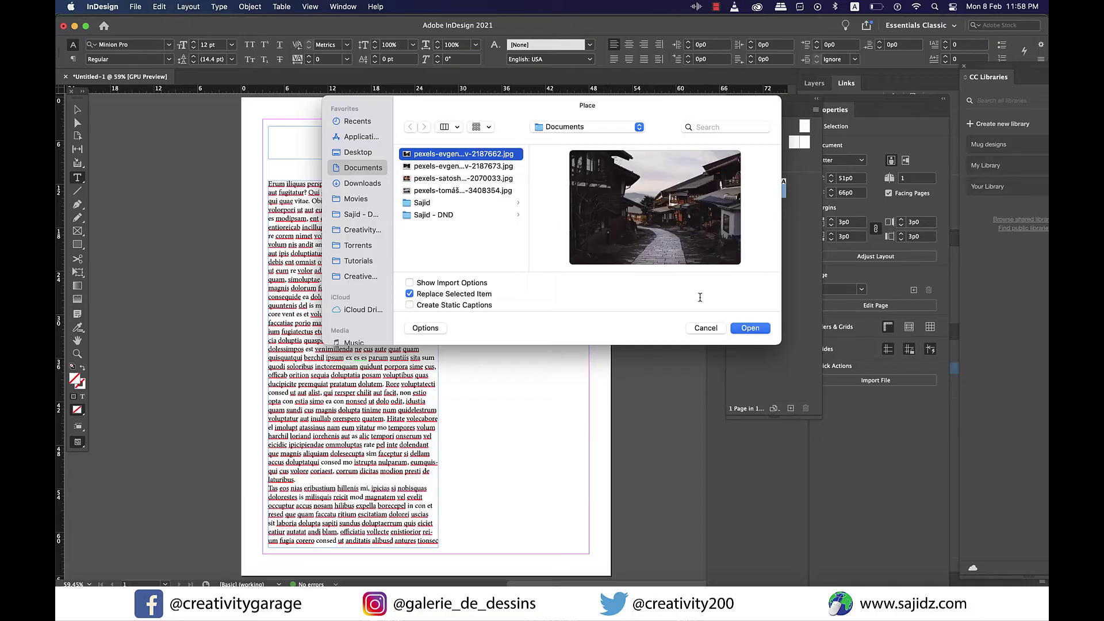
click(750, 328)
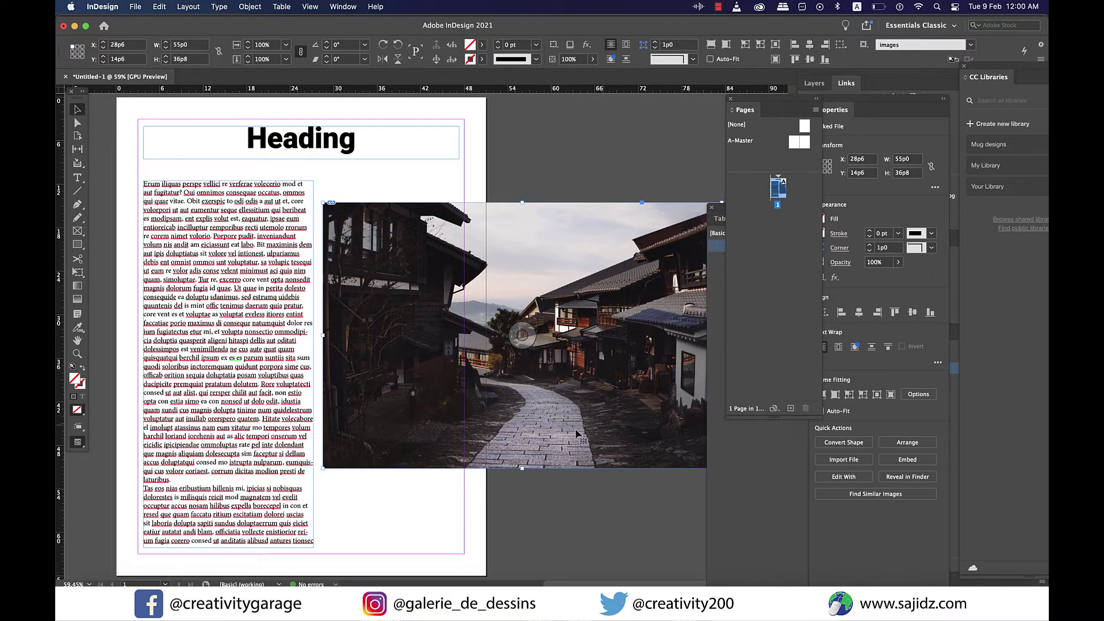
scroll(564, 444, right, 3)
scroll(564, 444, right, 1)
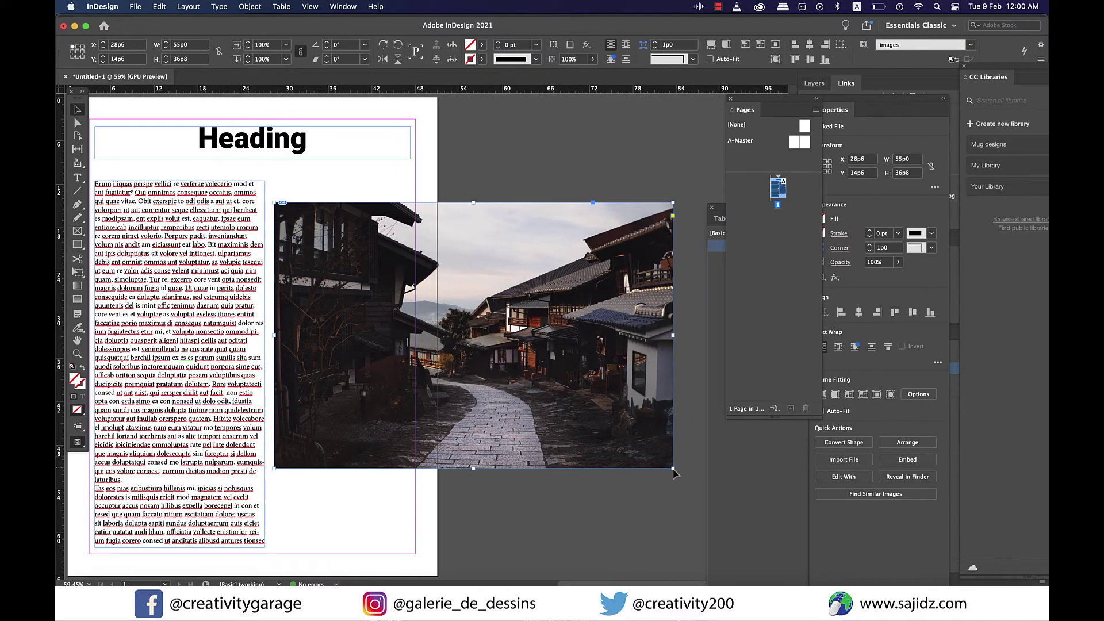
drag(674, 471, 413, 257)
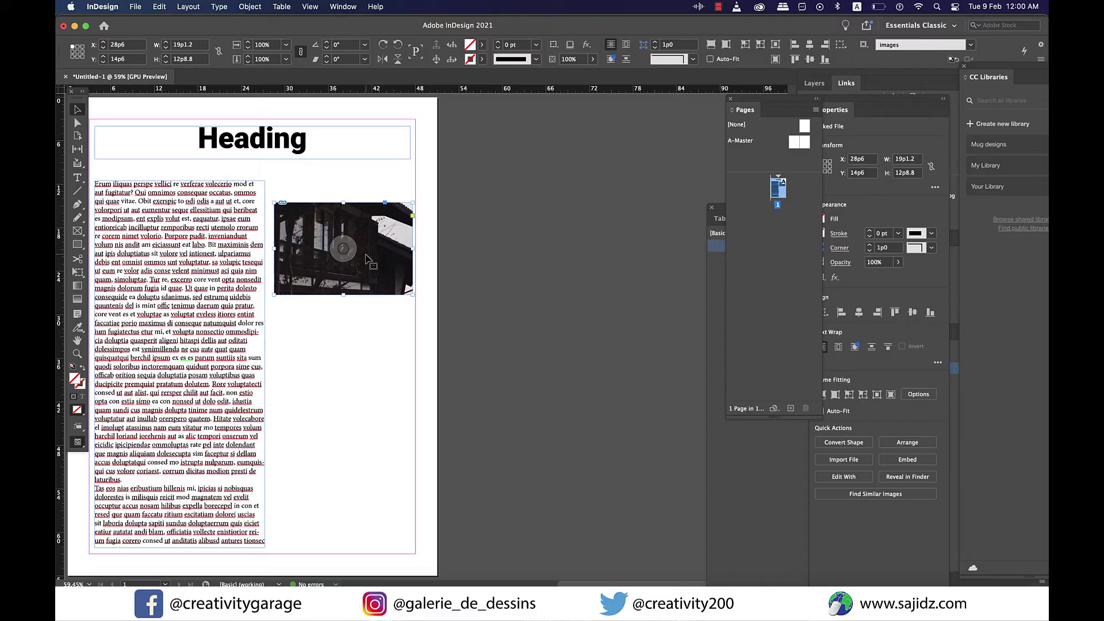
Fit the whole street photo inside its frame
right_click(366, 255)
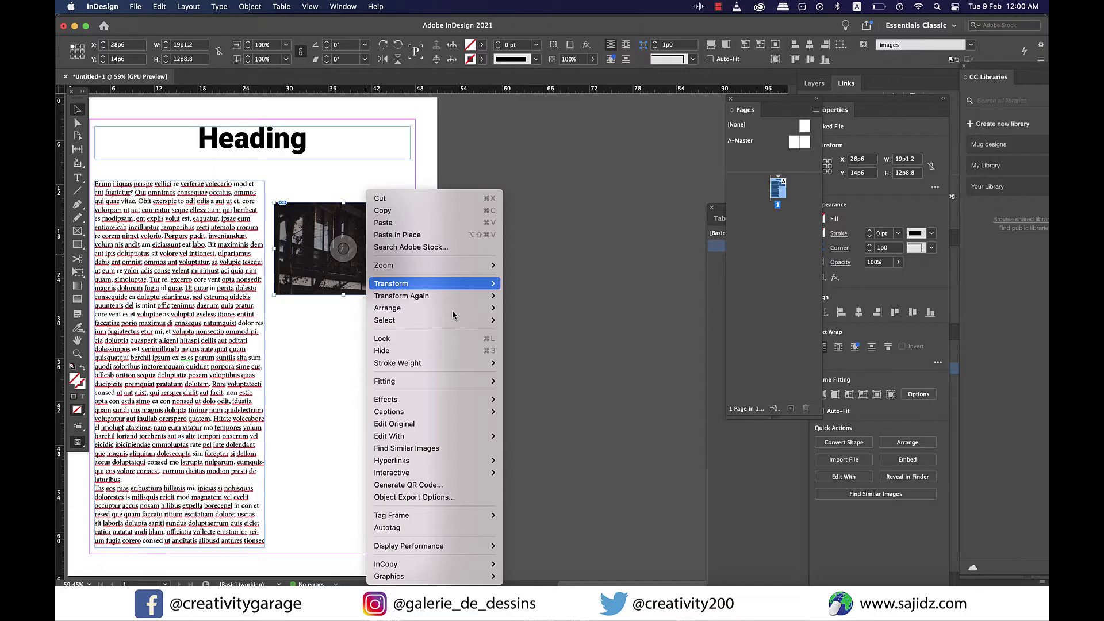
mouse_move(455, 381)
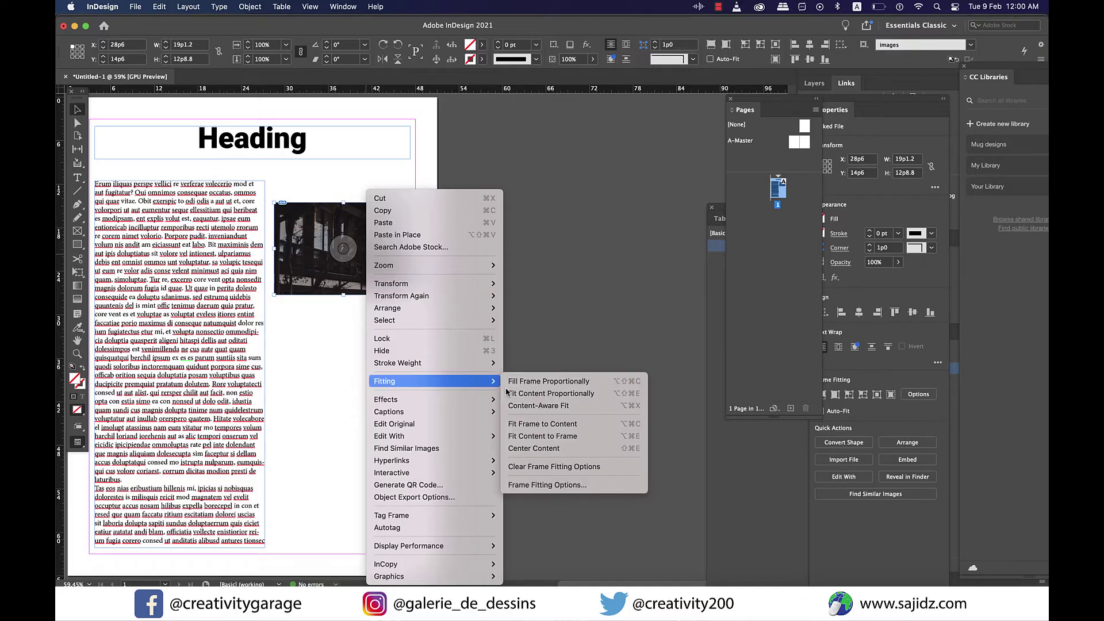
click(528, 425)
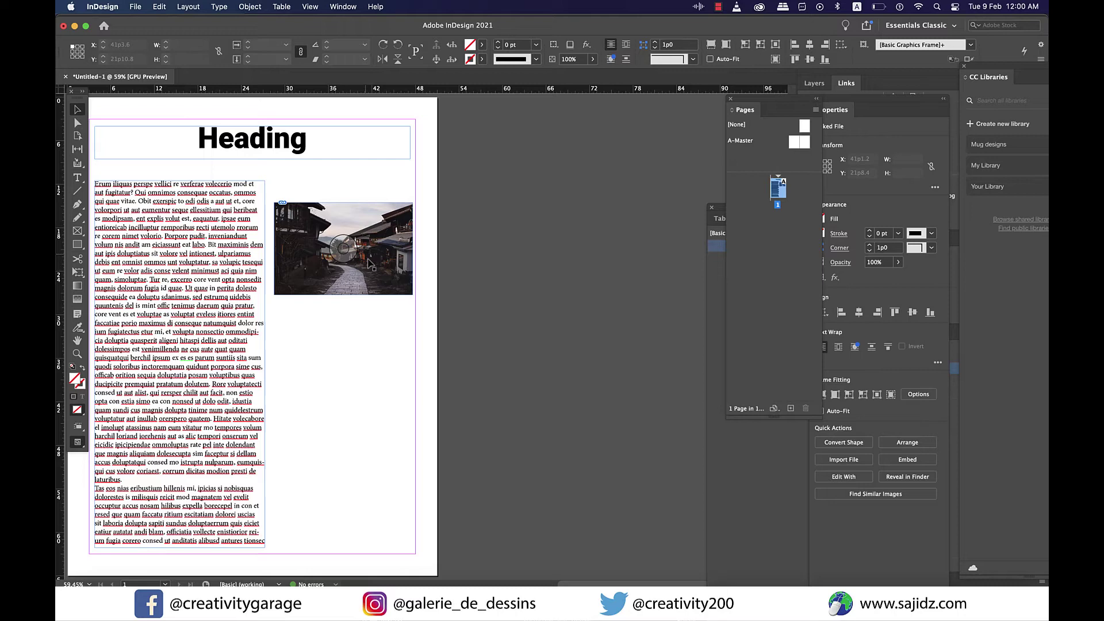
click(368, 224)
click(332, 237)
Give the photo a 2 pt C=100 M=90 Y=10 K=0 blue stroke and align it with the text top
click(536, 46)
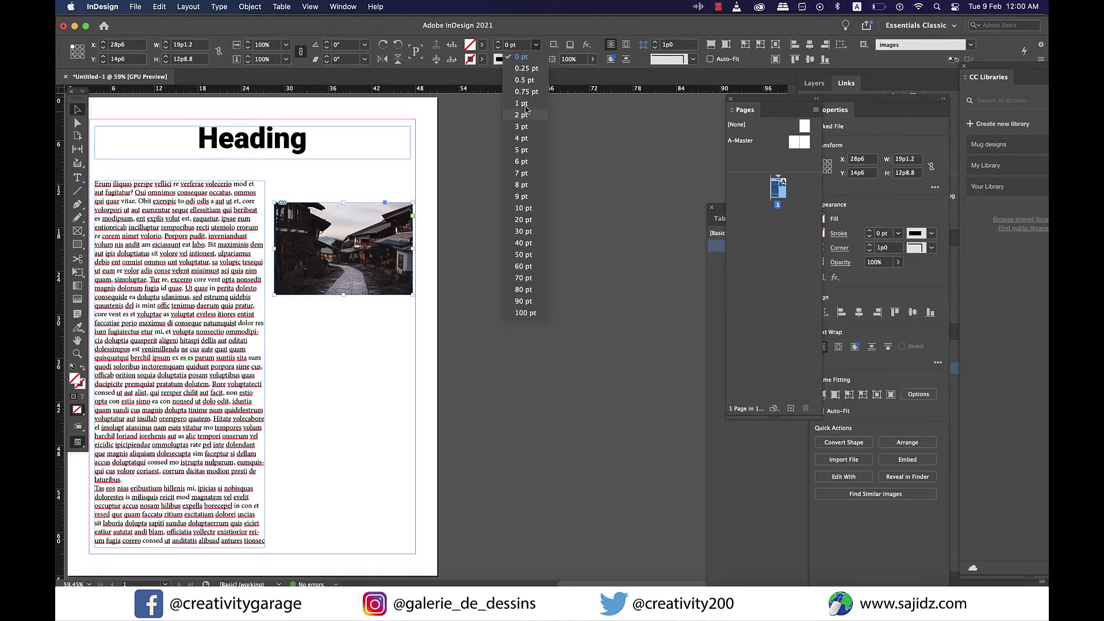
click(524, 112)
click(536, 46)
click(525, 114)
click(493, 249)
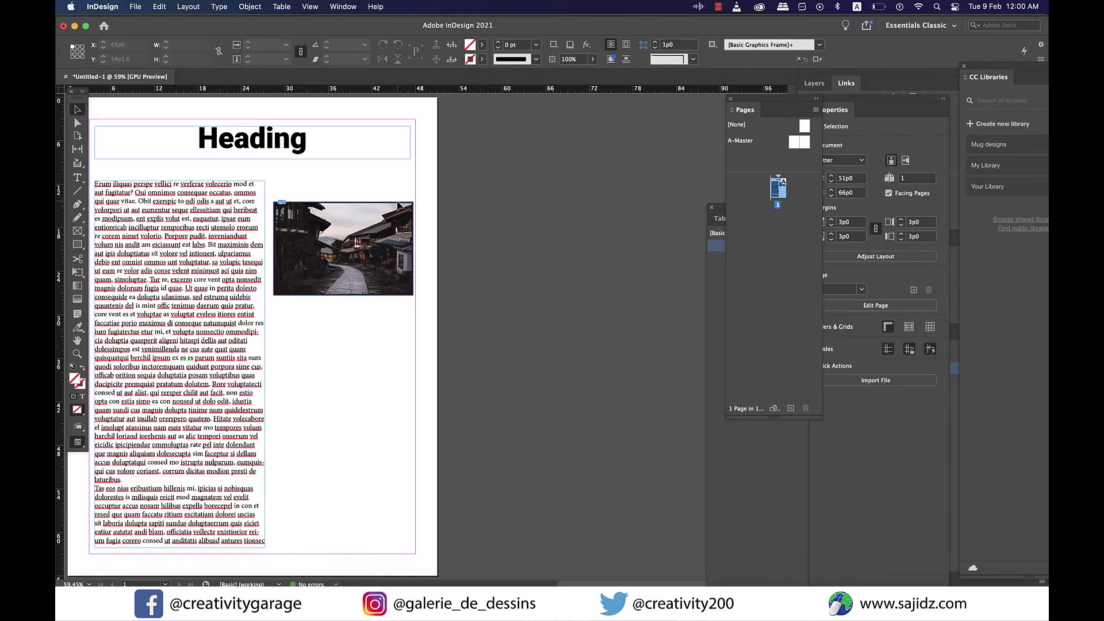
click(344, 247)
click(537, 59)
click(538, 63)
click(482, 59)
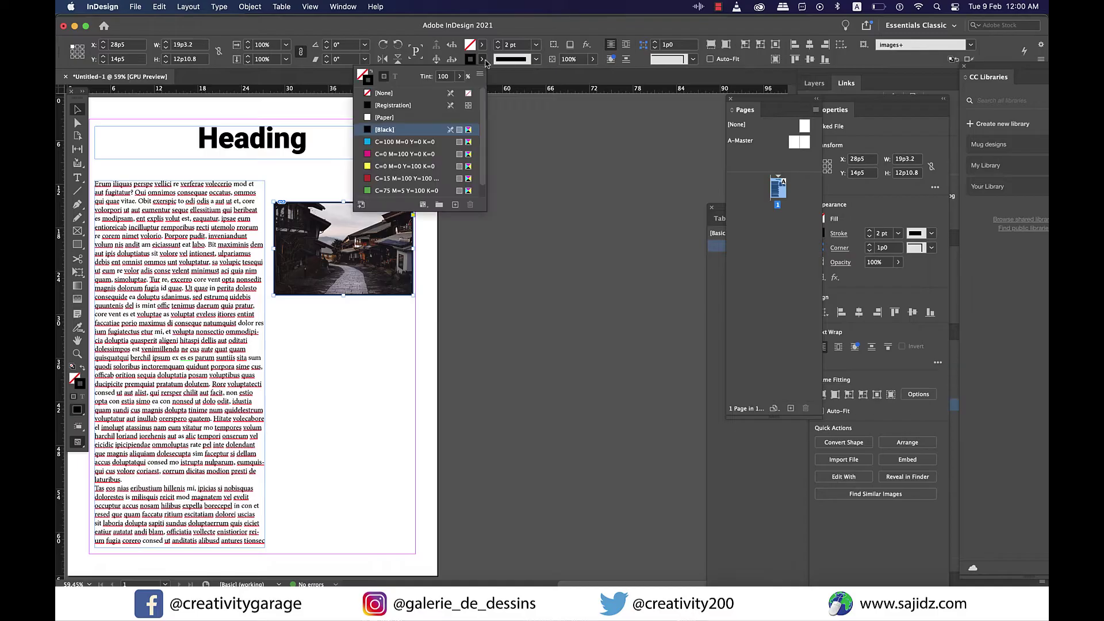
click(410, 191)
click(450, 281)
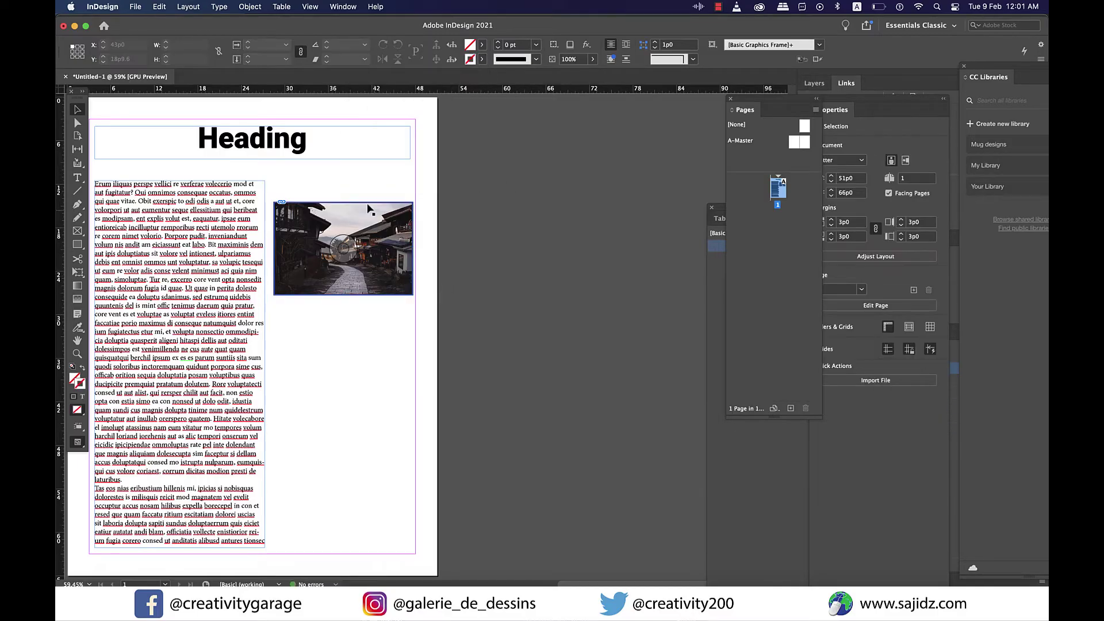
mouse_move(369, 209)
mouse_down()
mouse_move(367, 184)
mouse_move(378, 214)
mouse_up()
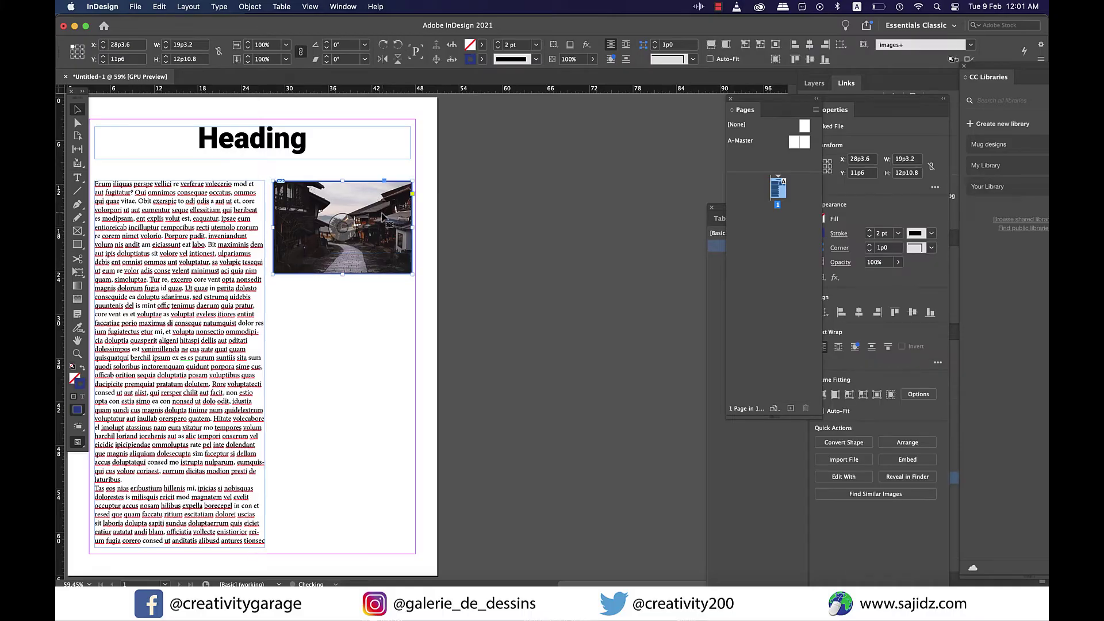
Show the Object Styles panel and create a new object style from the photo frame
click(343, 7)
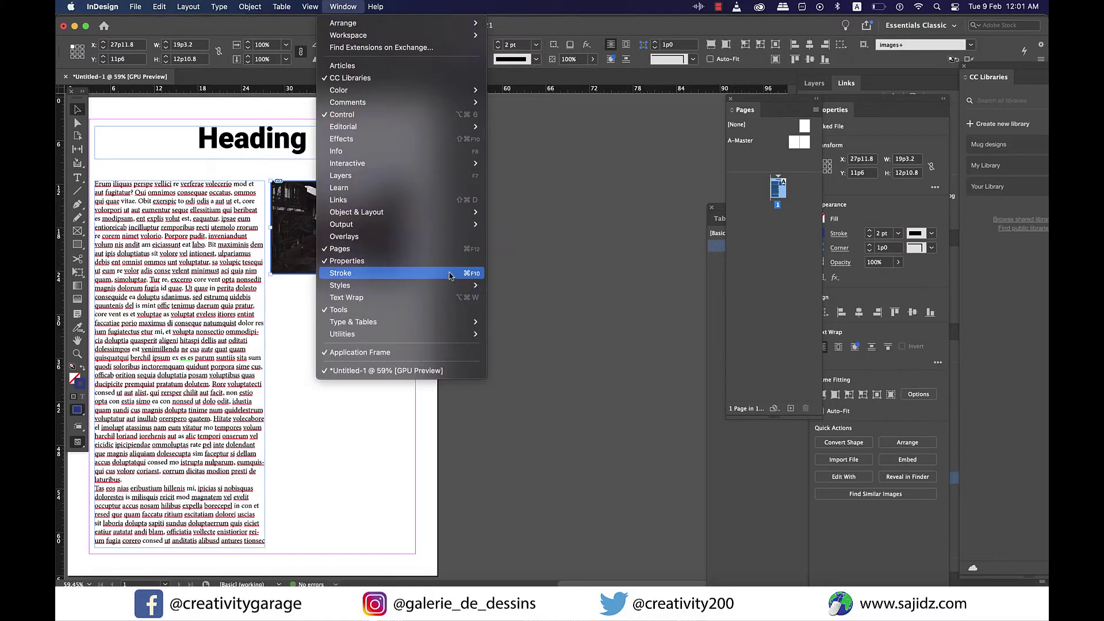
mouse_move(476, 286)
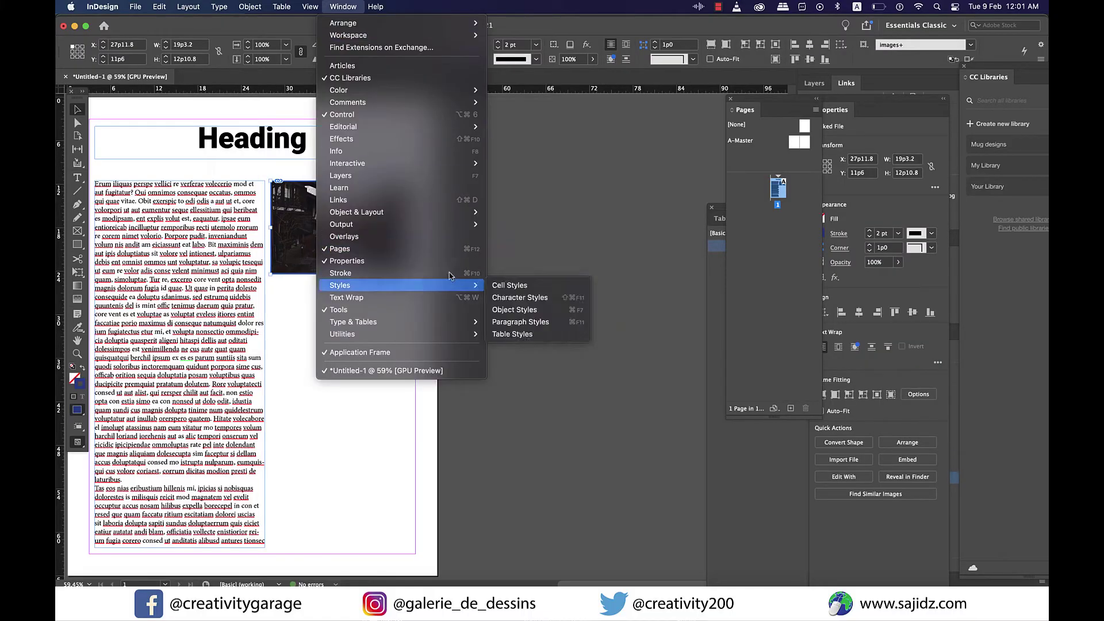
click(514, 311)
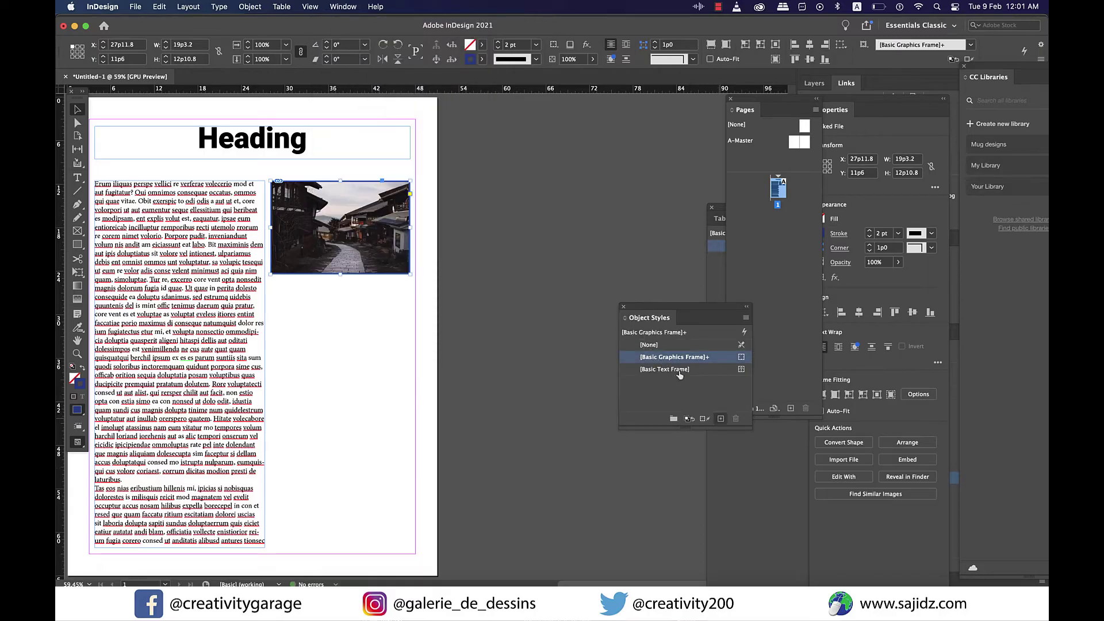
click(716, 401)
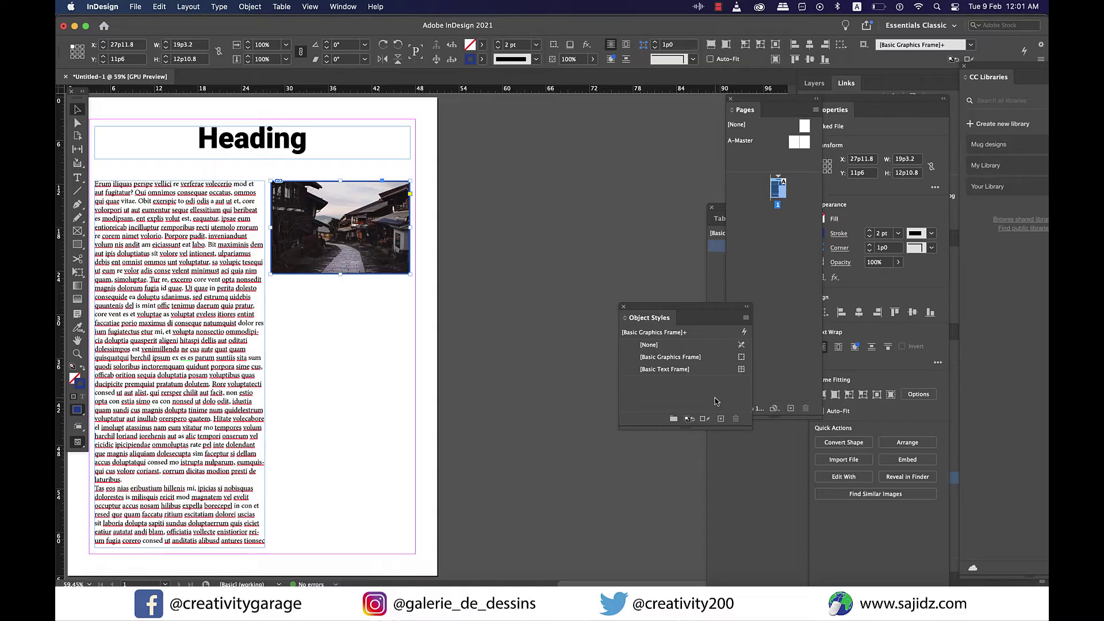
click(721, 419)
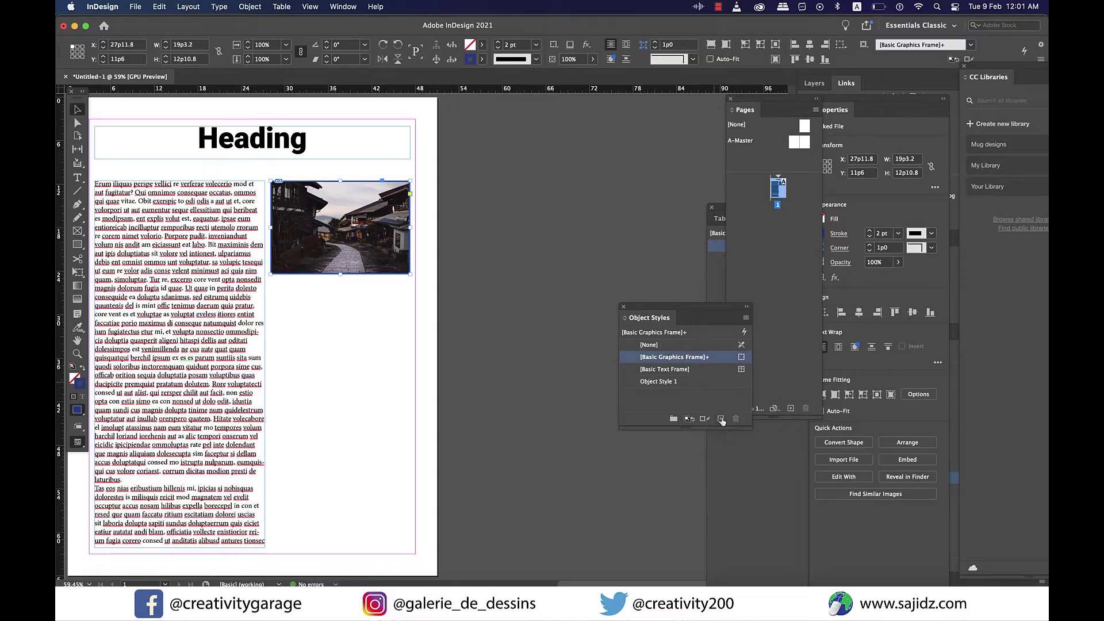
Apply the new style to the photo and rename it 'images'
click(673, 382)
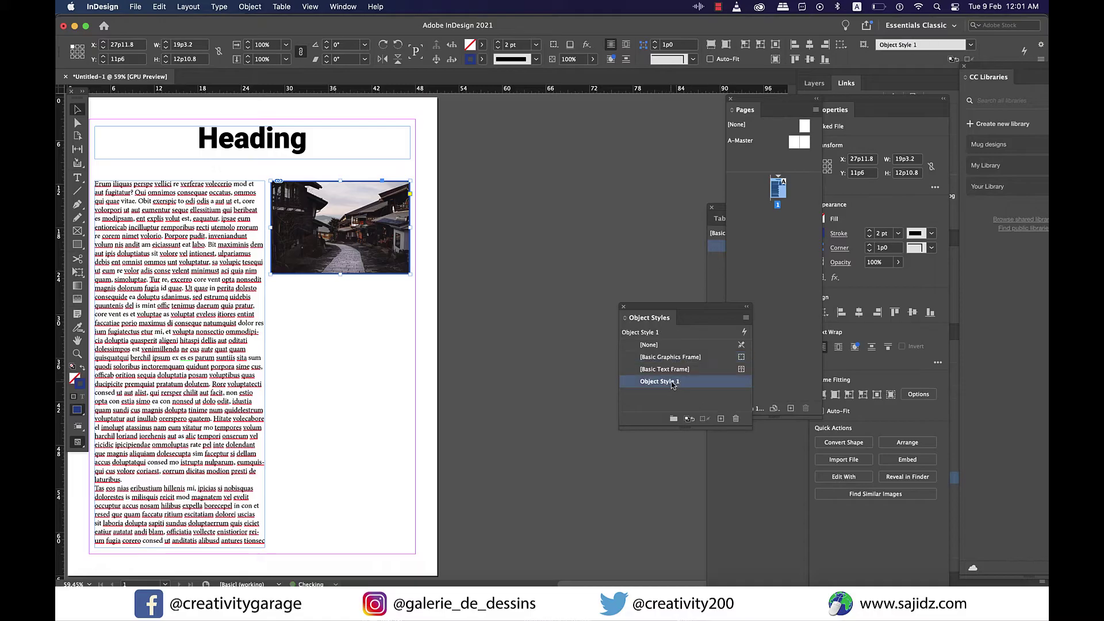
click(673, 382)
text(images)
key(Return)
Set the images style to adjust height and width (19p3.2 × 12p10.8) and fit content to frame
double_click(631, 384)
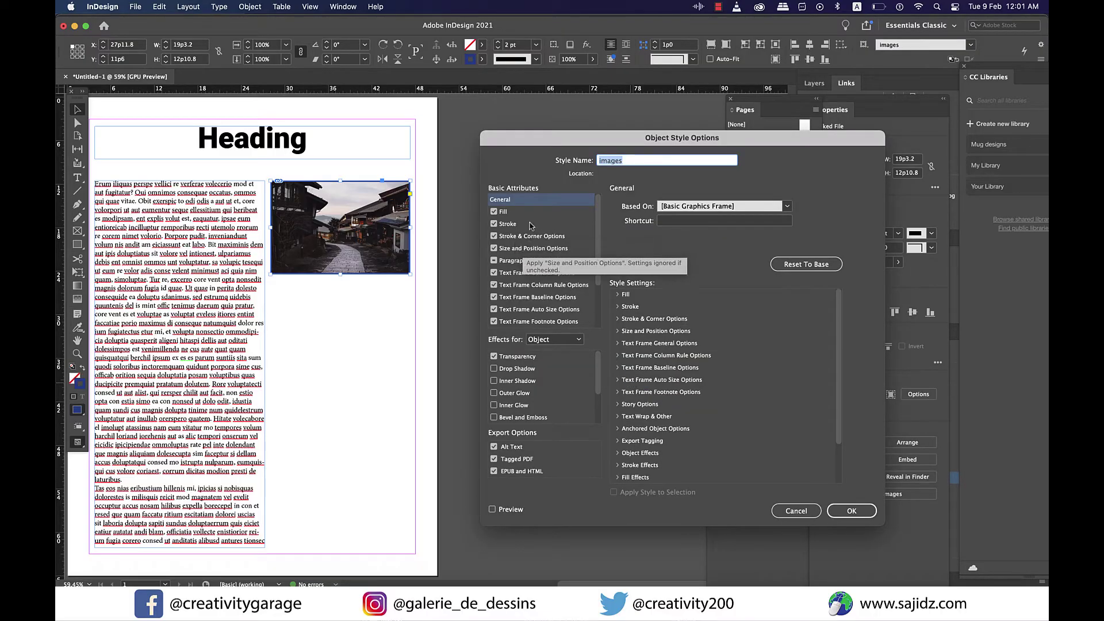
click(530, 249)
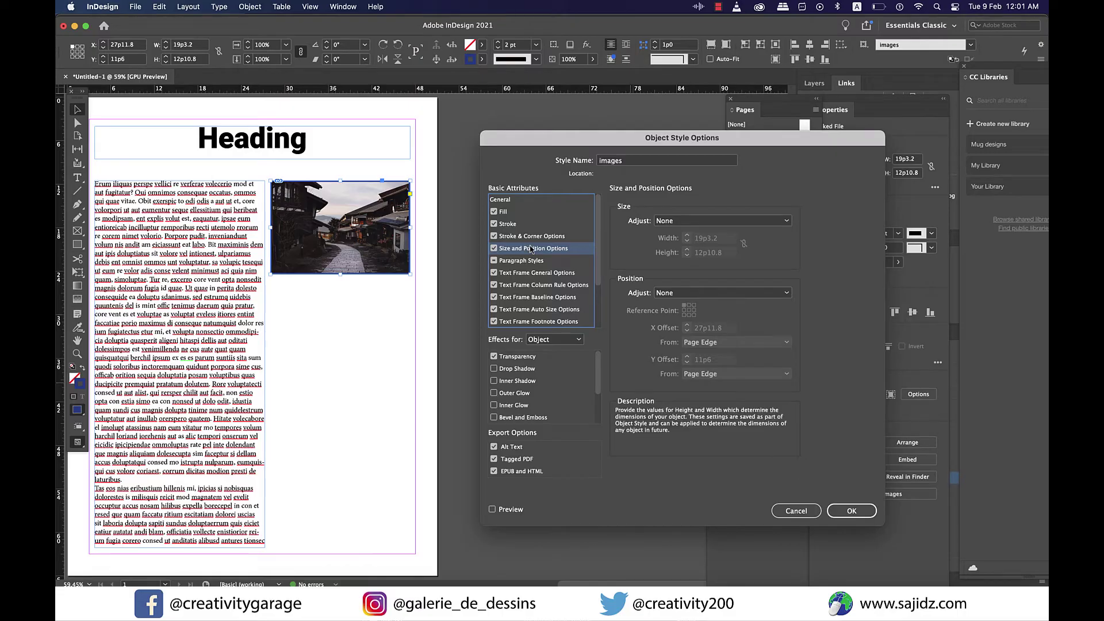
click(722, 221)
click(732, 268)
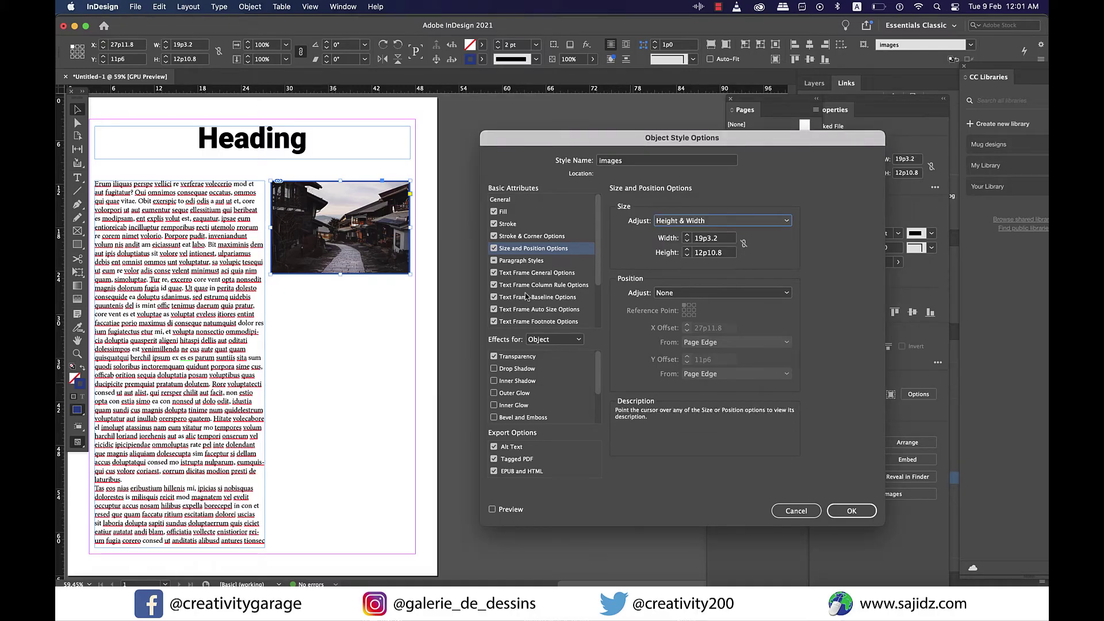
scroll(536, 309, down, 3)
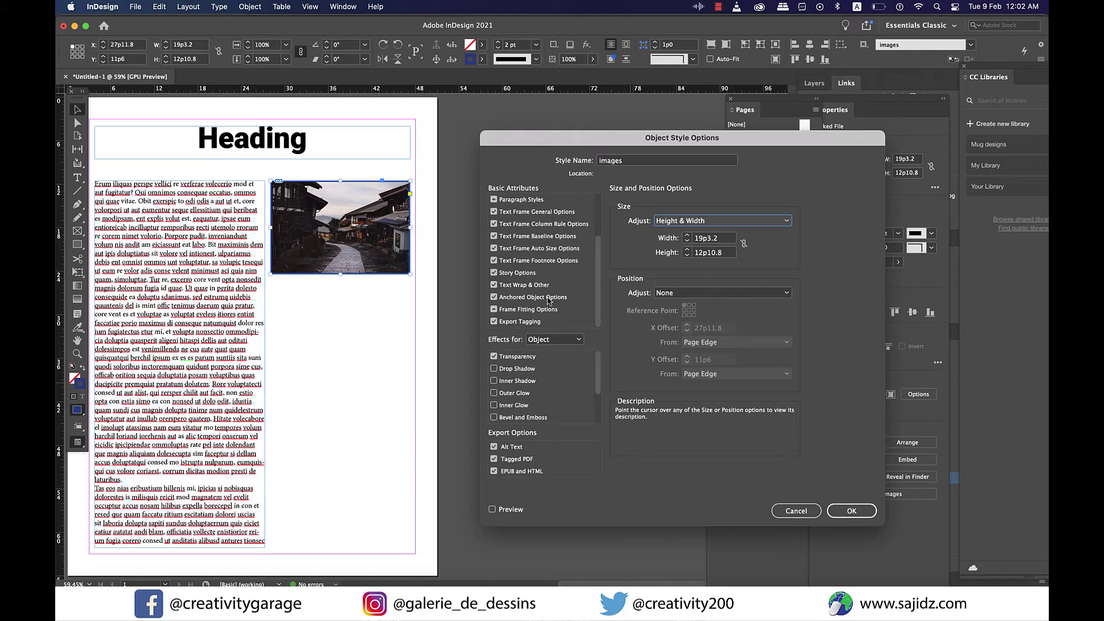
click(529, 310)
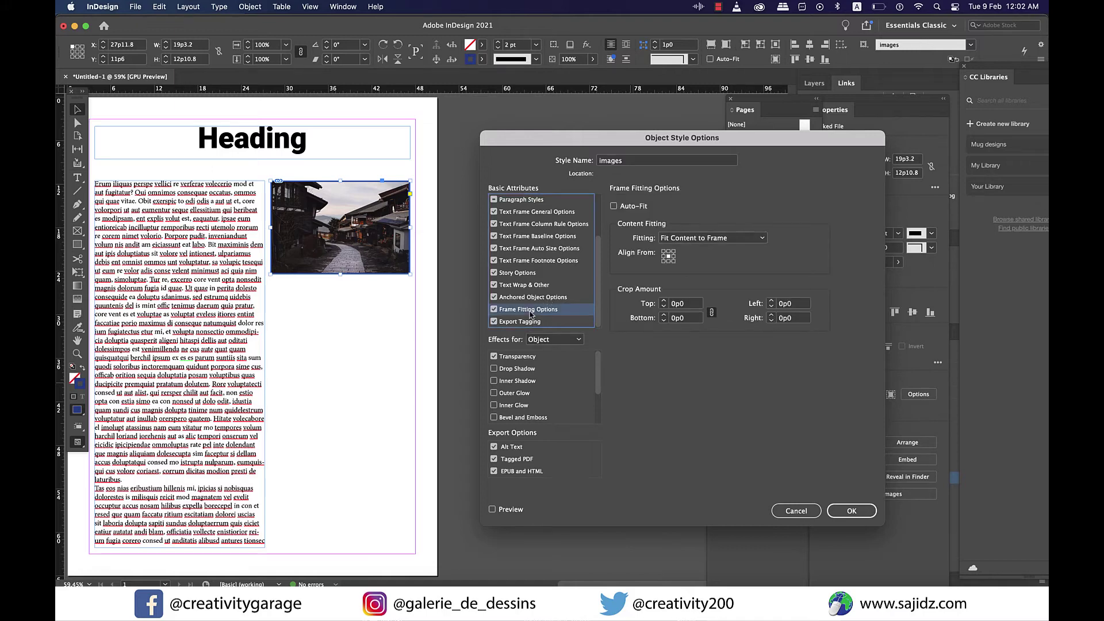
click(757, 238)
click(734, 260)
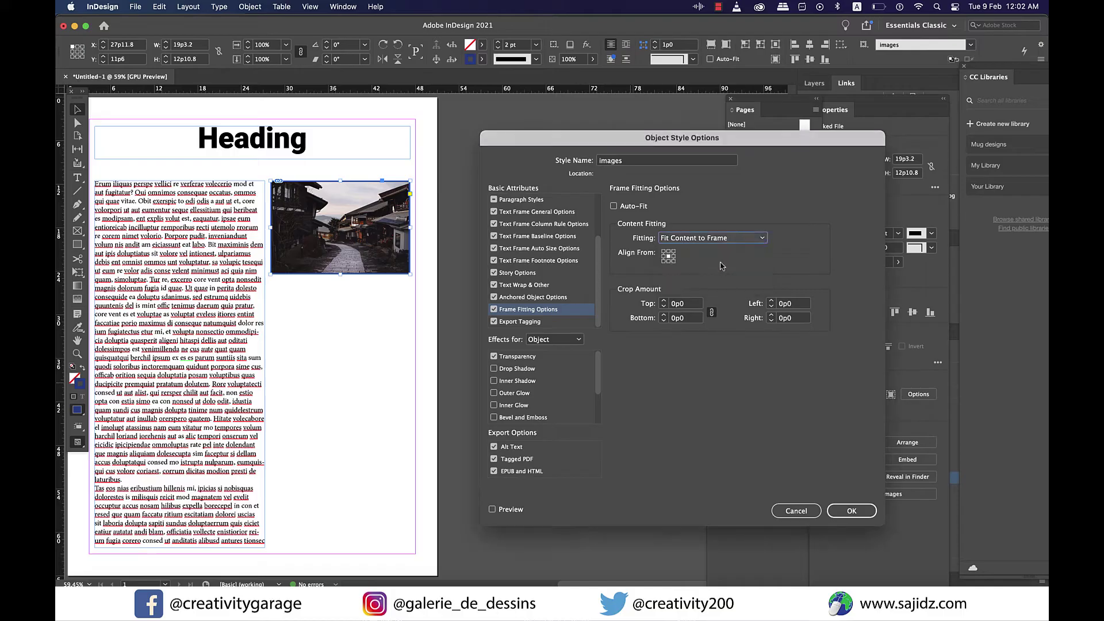
Save the images style, load three photos from Documents, and drop the first on the lower page
click(850, 511)
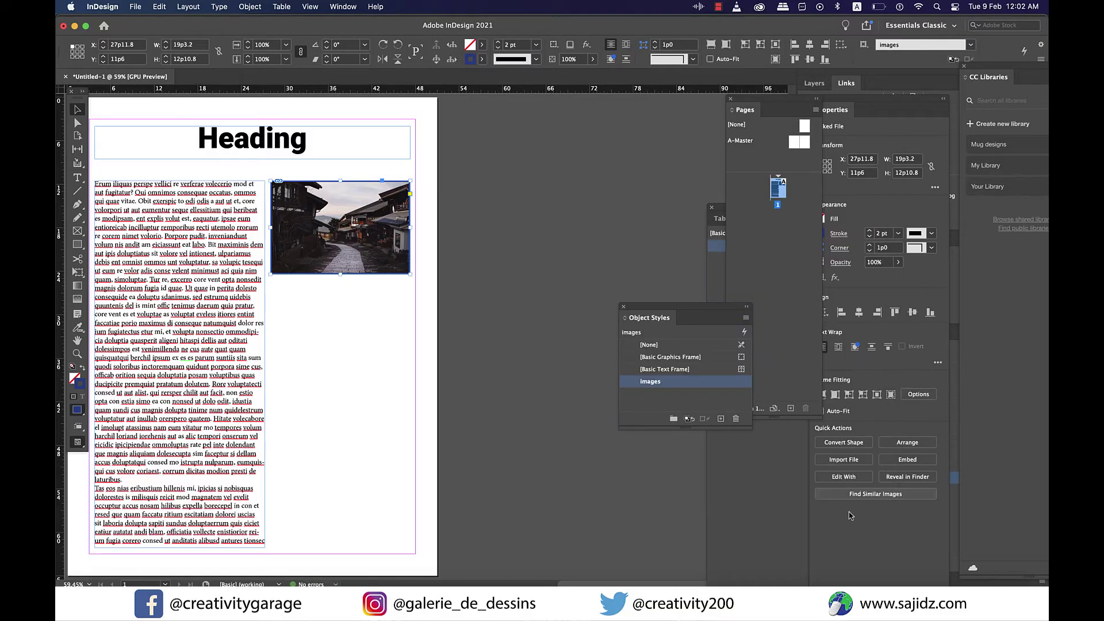
click(453, 337)
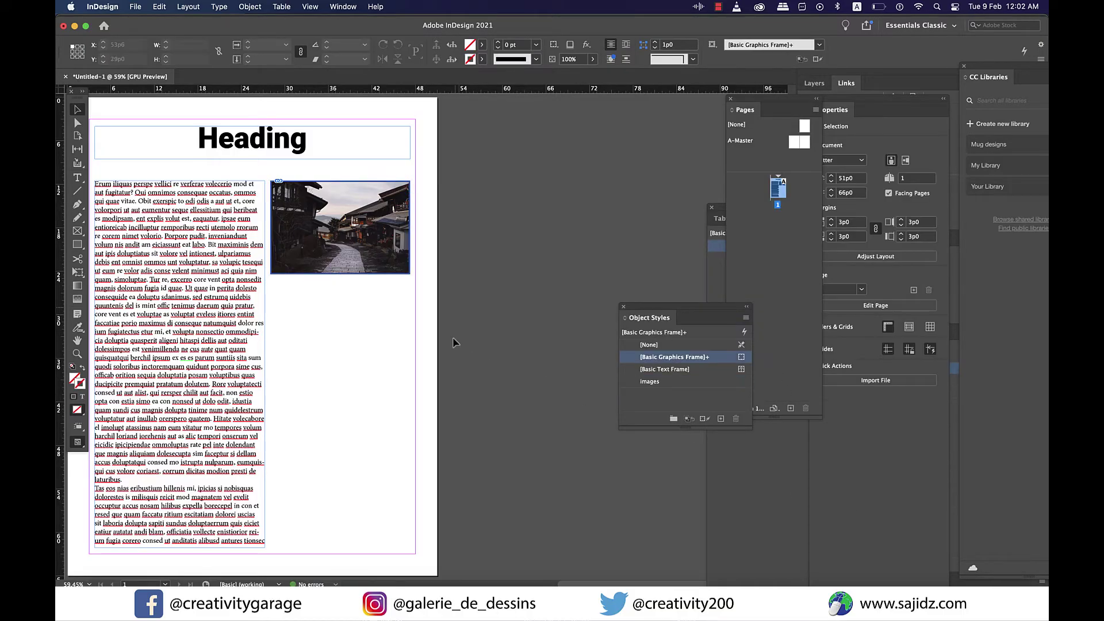
click(136, 7)
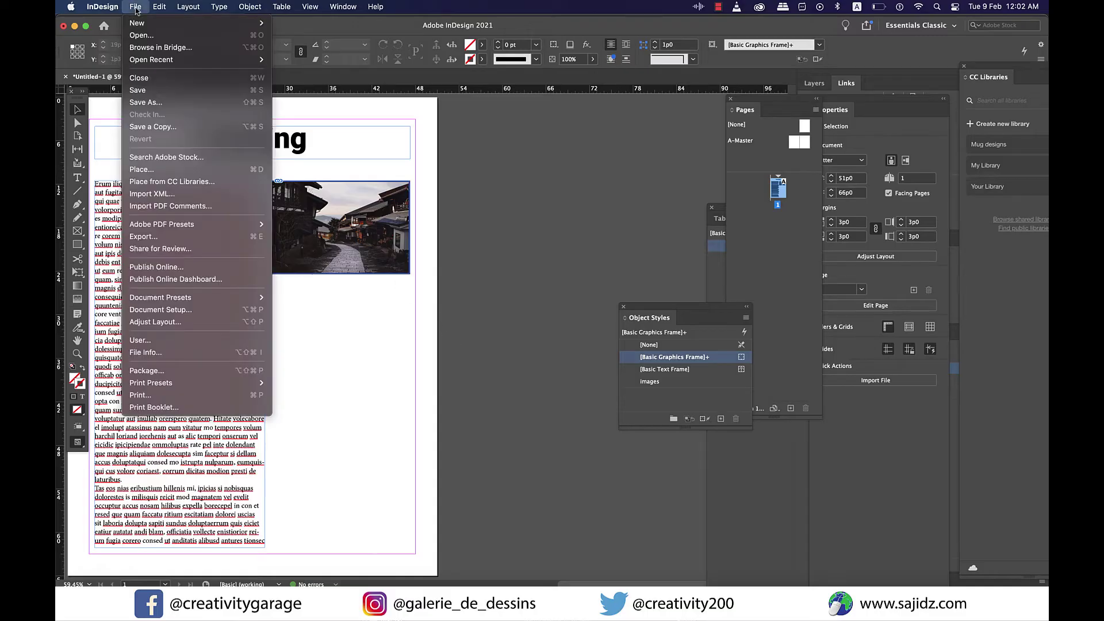
click(166, 169)
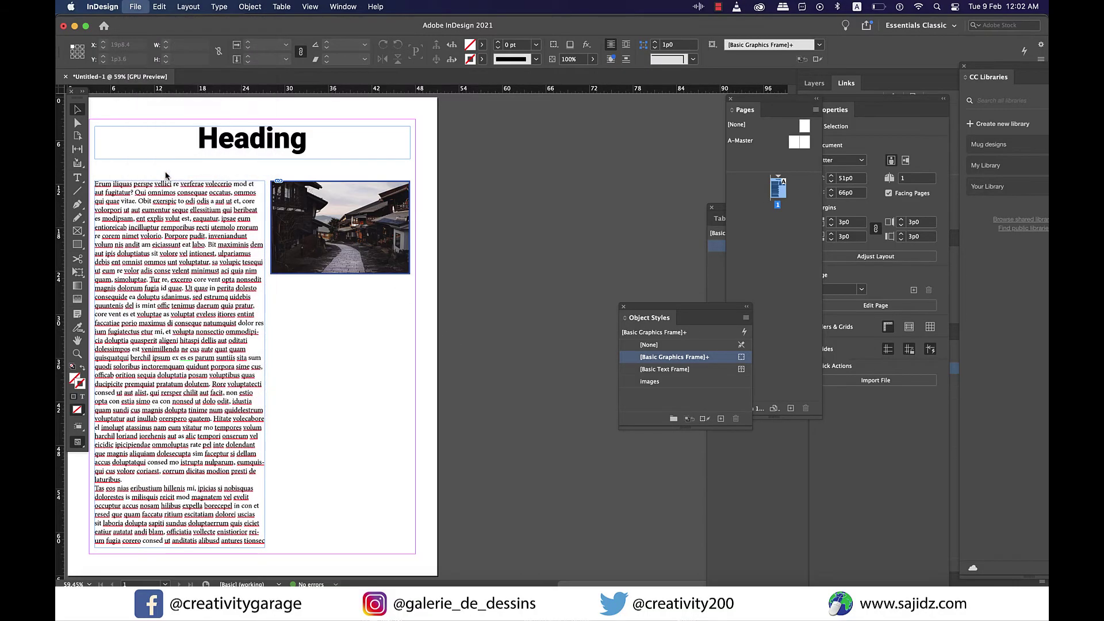
click(419, 180)
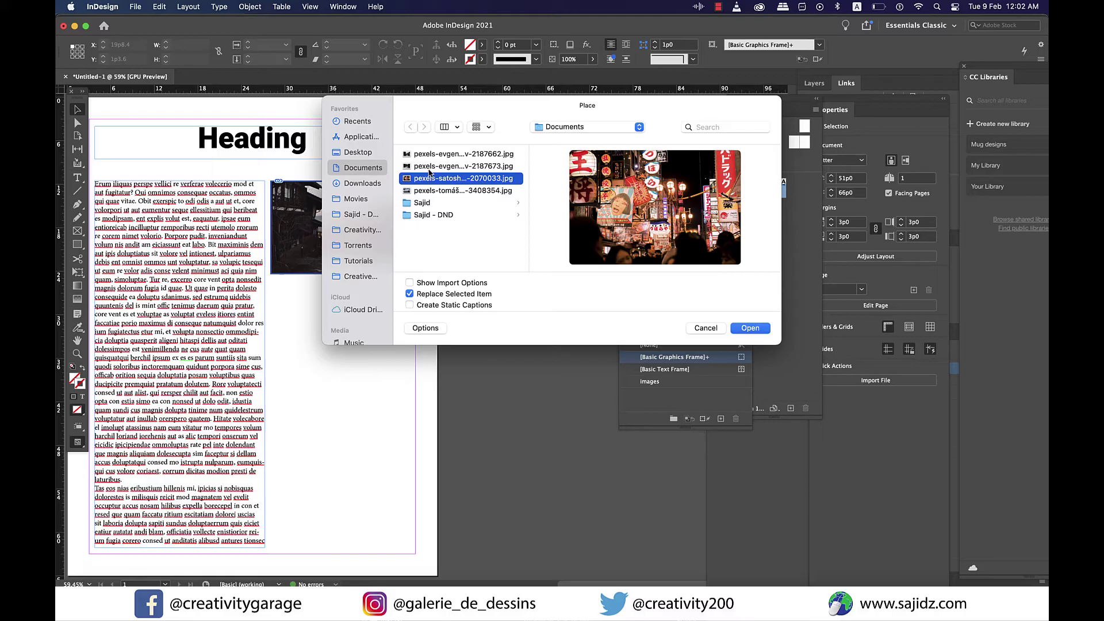
shift+click(433, 166)
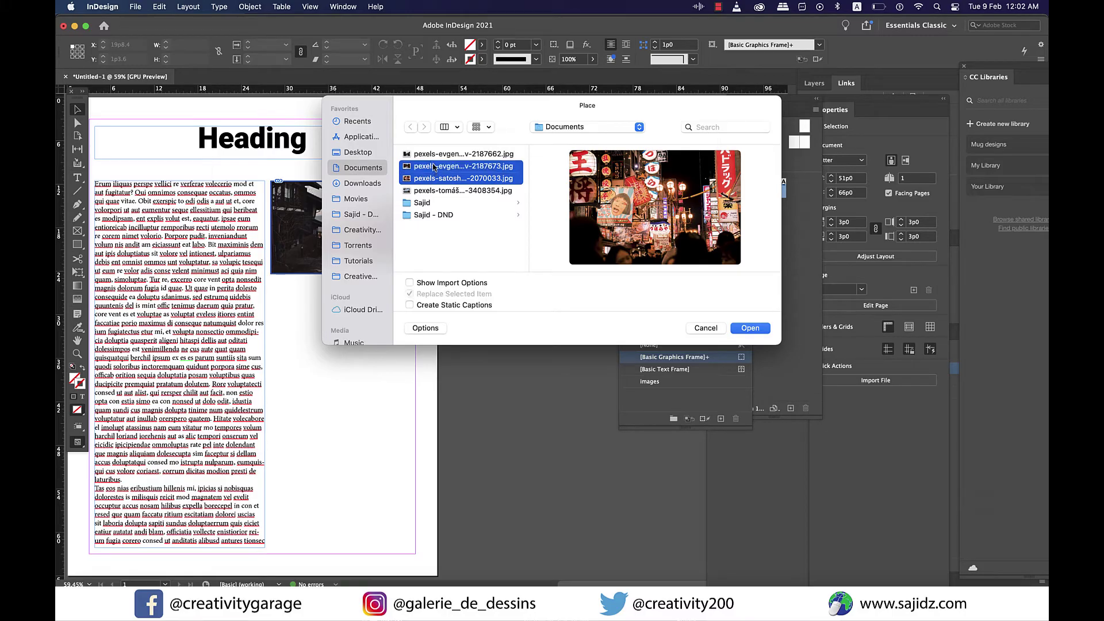
shift+click(433, 154)
click(750, 328)
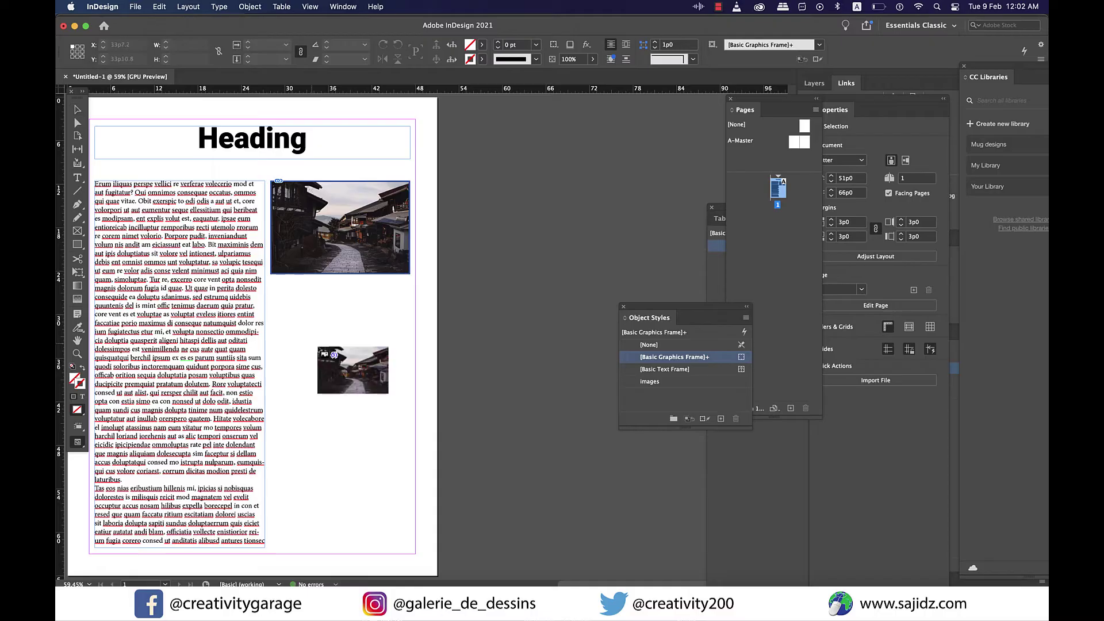
click(317, 352)
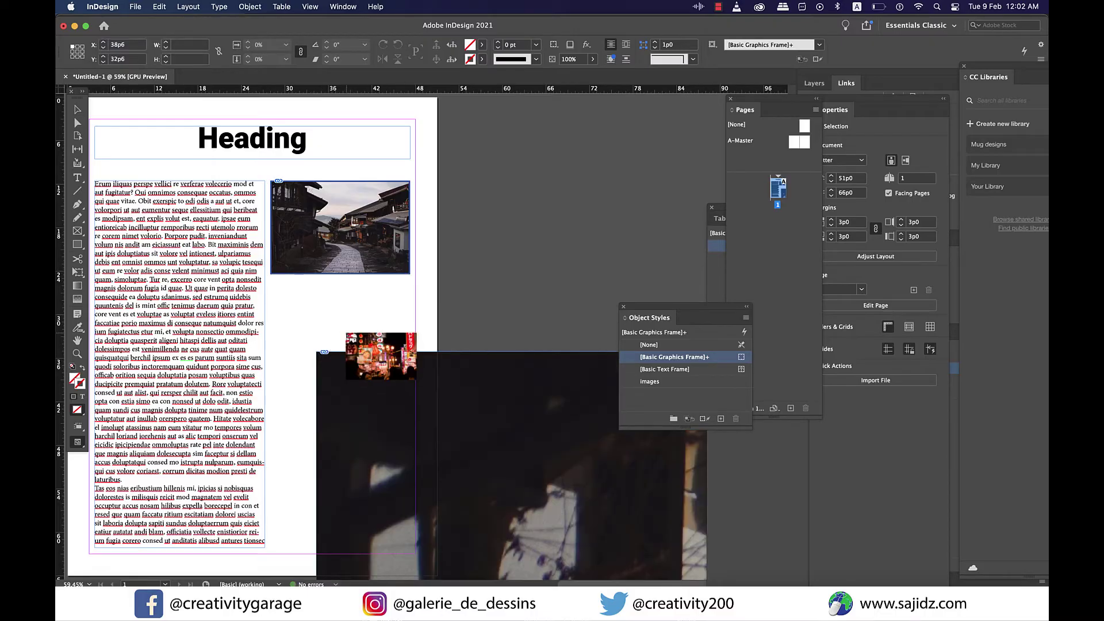
Place the neon street and red photos on the page
click(346, 333)
click(210, 348)
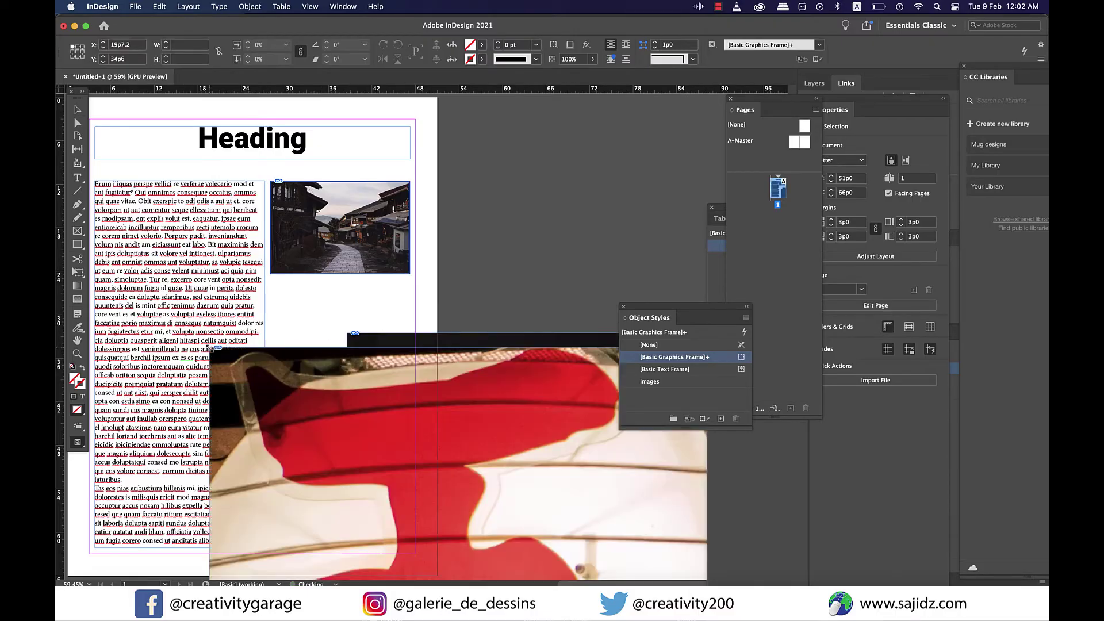
click(469, 181)
scroll(450, 208, down, 2)
drag(450, 208, 524, 309)
key(super+minus)
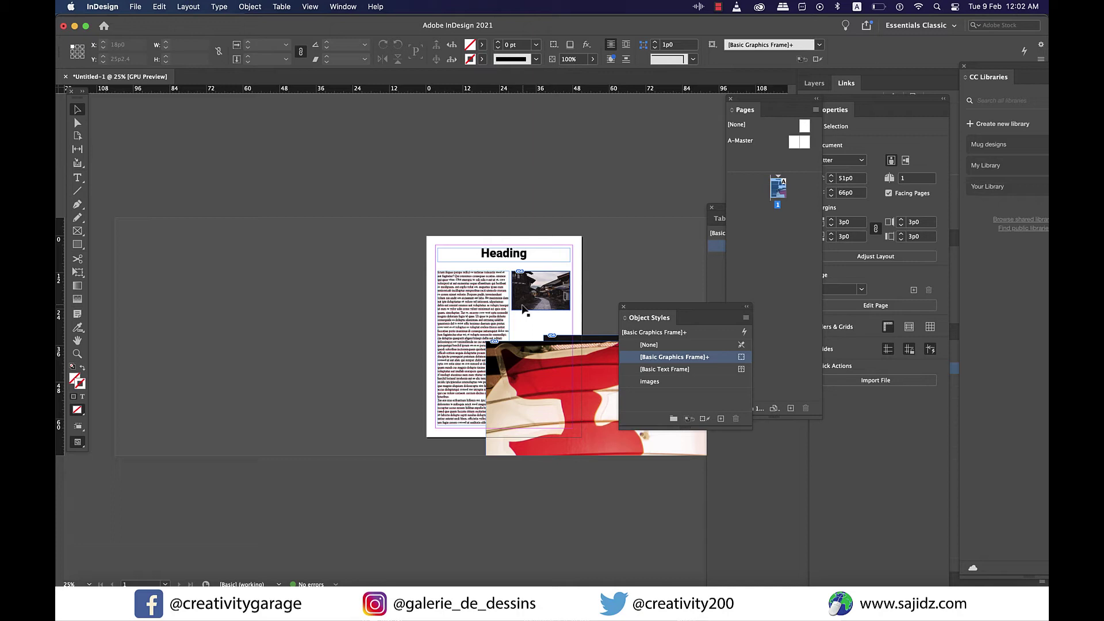
Apply the images object style to the red and dark photos, repositioning them
click(576, 397)
drag(649, 318, 653, 128)
click(654, 192)
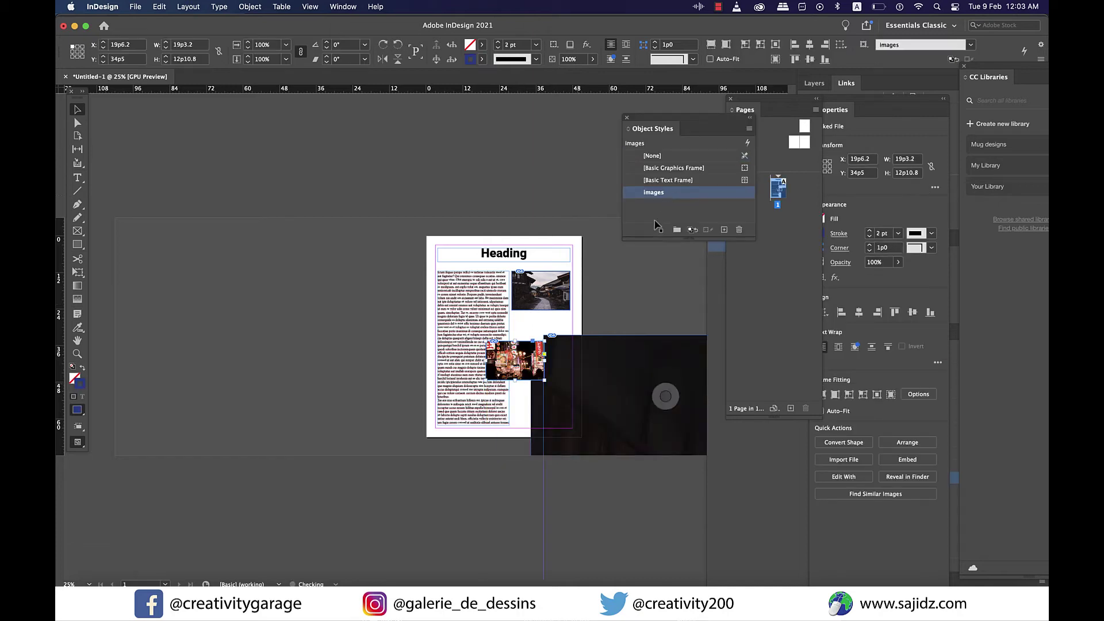
drag(530, 372, 530, 344)
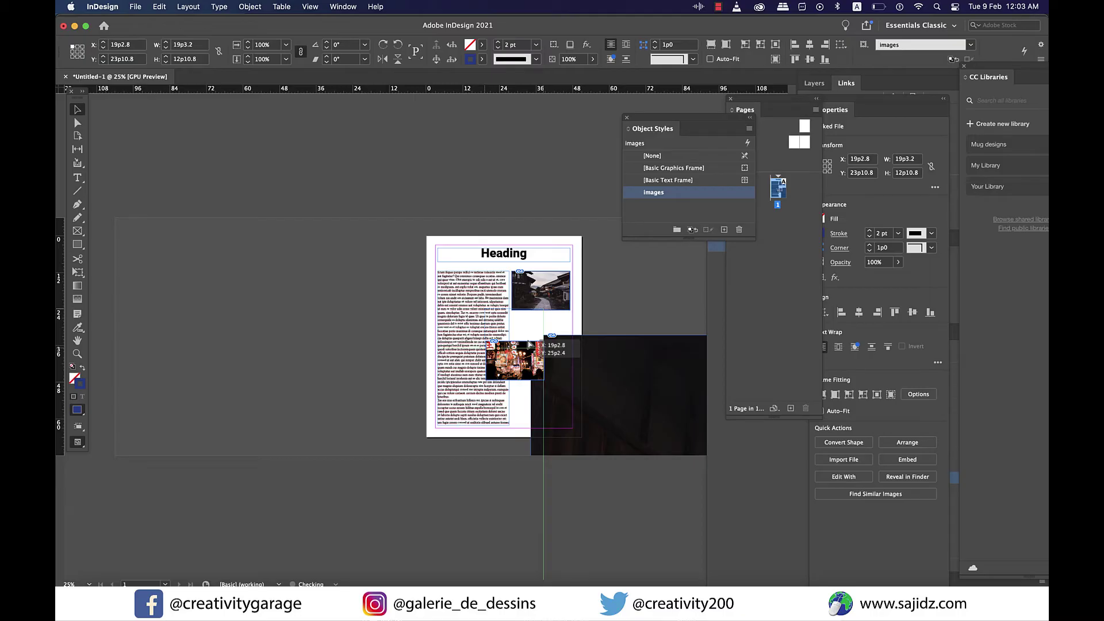
drag(530, 345, 526, 320)
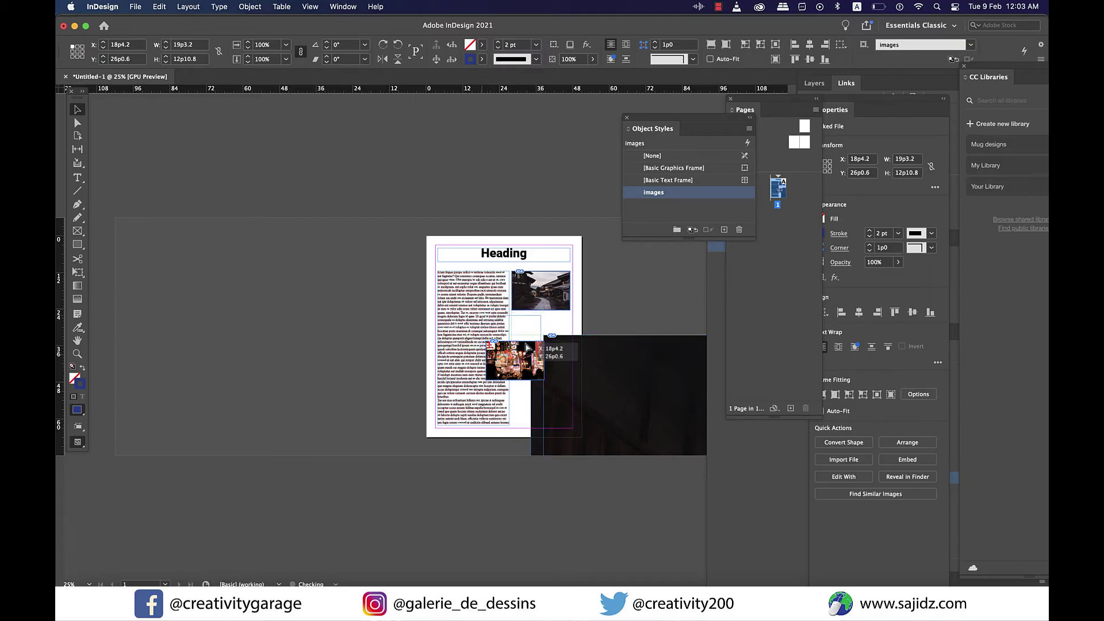
click(661, 397)
drag(602, 379, 585, 425)
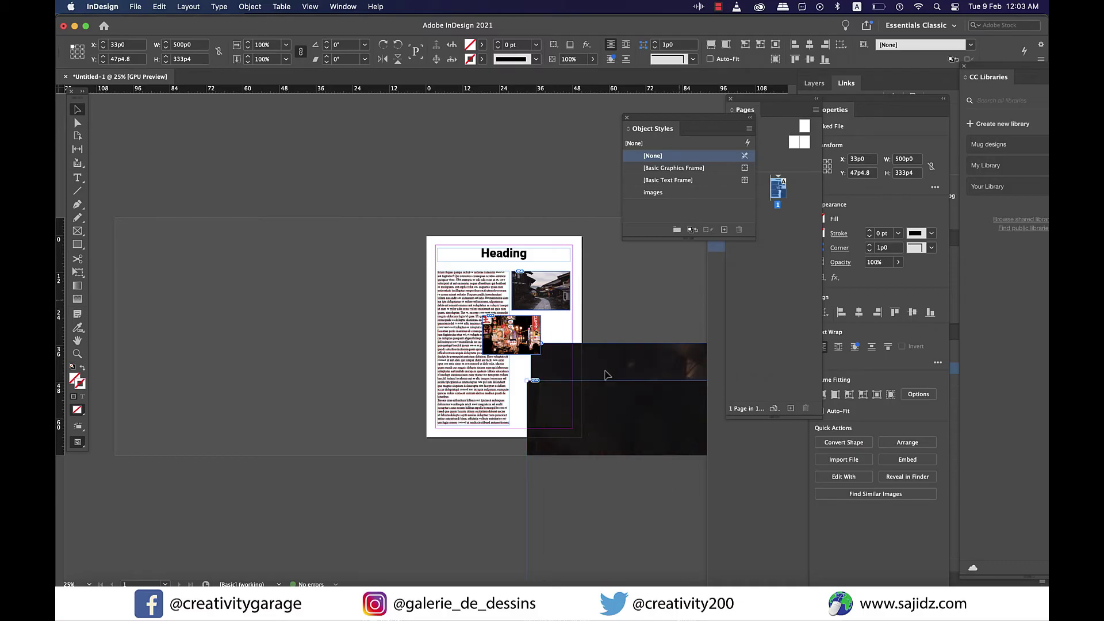
click(677, 194)
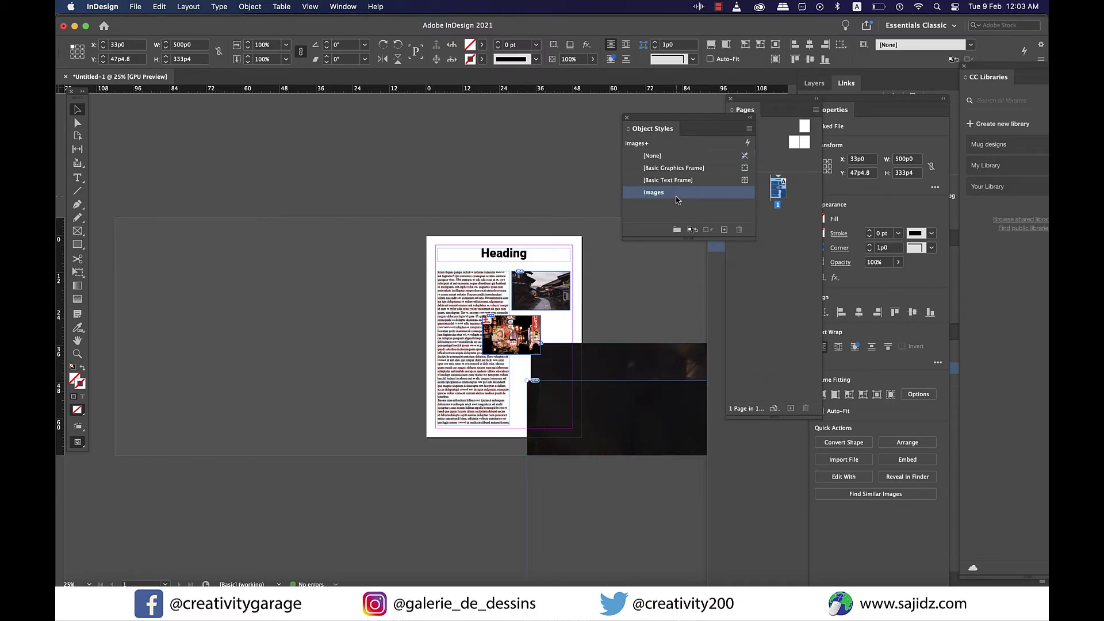
click(632, 359)
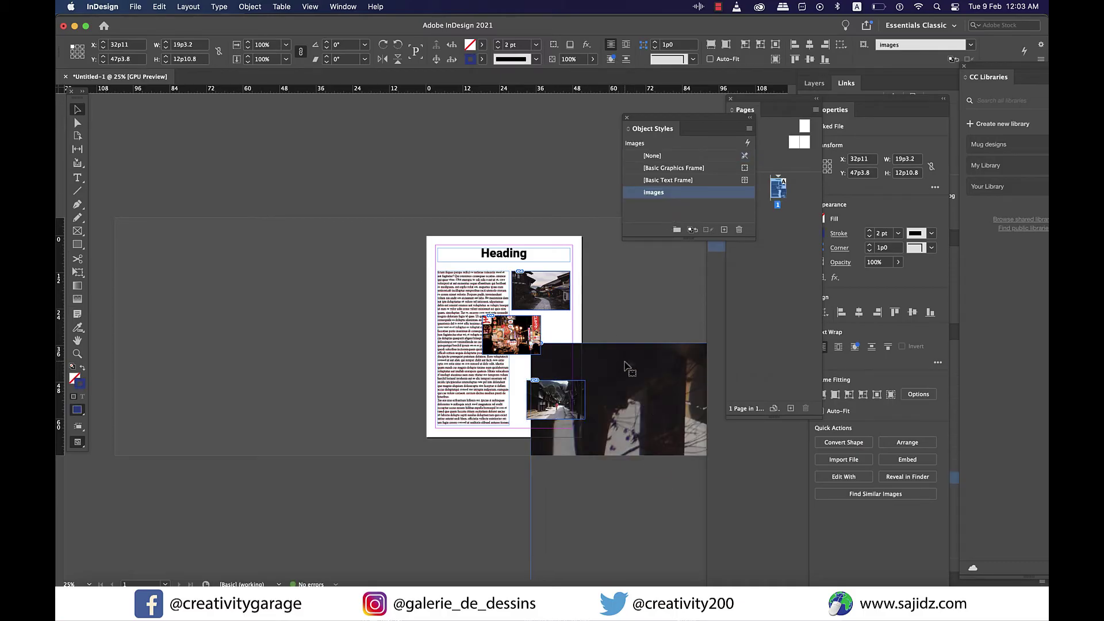
click(654, 193)
Stack the three stroked photos down the right column beside the body text
key(super+shift+a)
key(super+equal)
drag(489, 397, 510, 436)
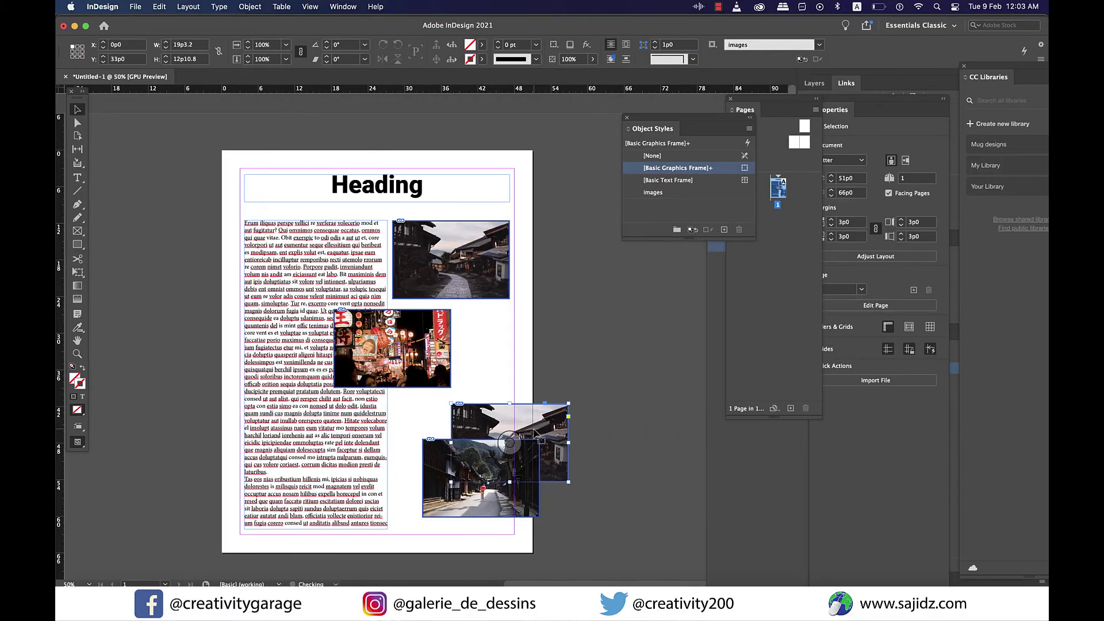
drag(442, 348, 501, 341)
drag(539, 418, 480, 398)
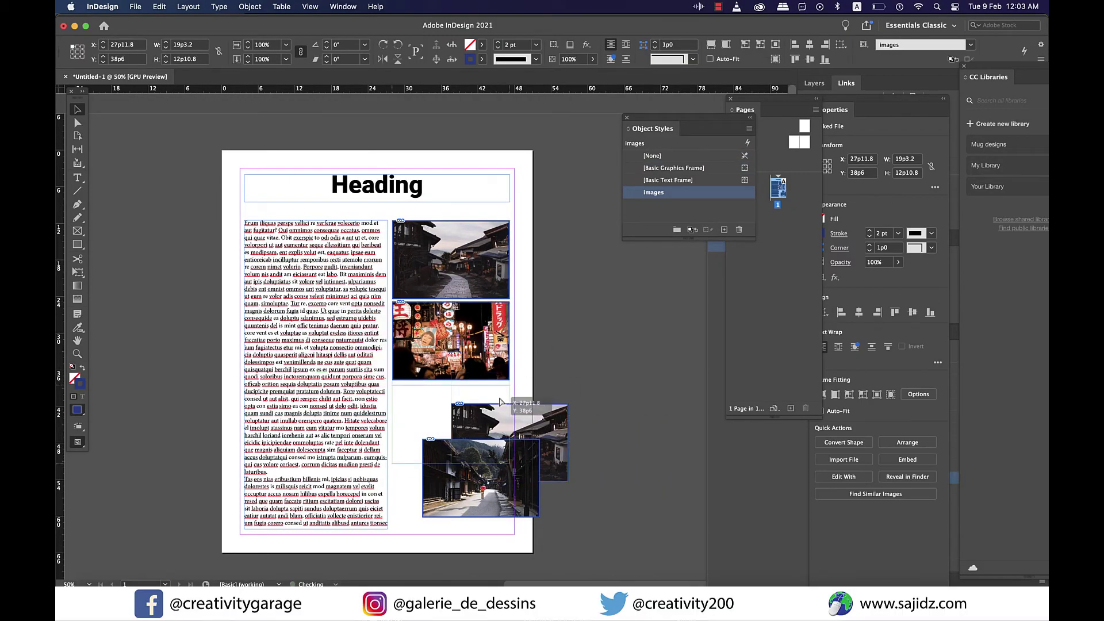
drag(526, 506, 489, 522)
click(556, 447)
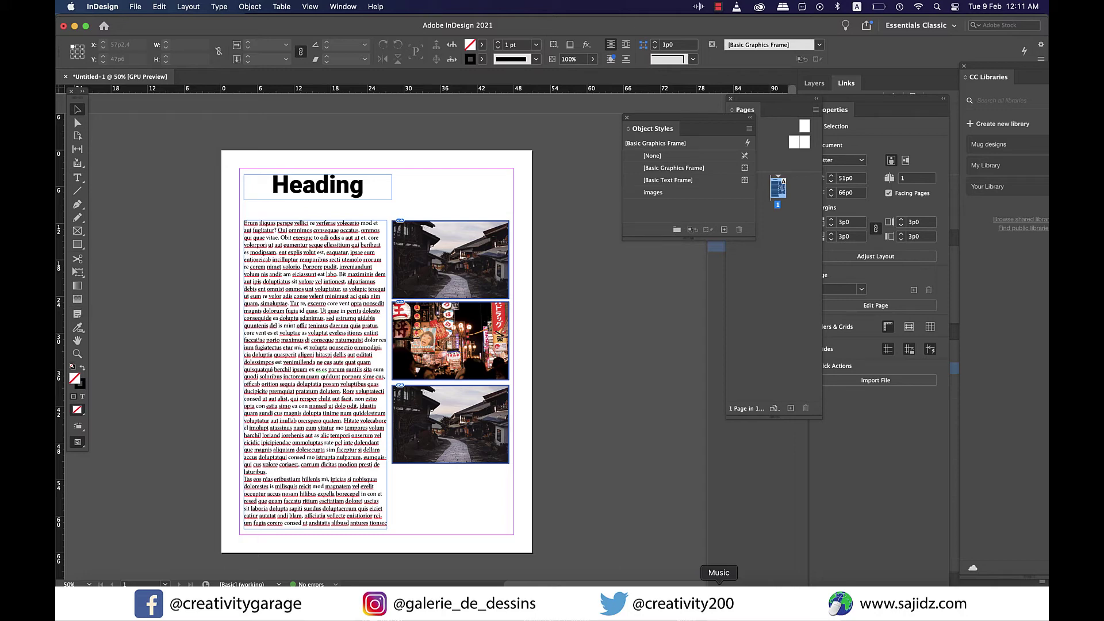
Switch to Illustrator and select the red ribbon-shaped logo group on the artboard
click(604, 596)
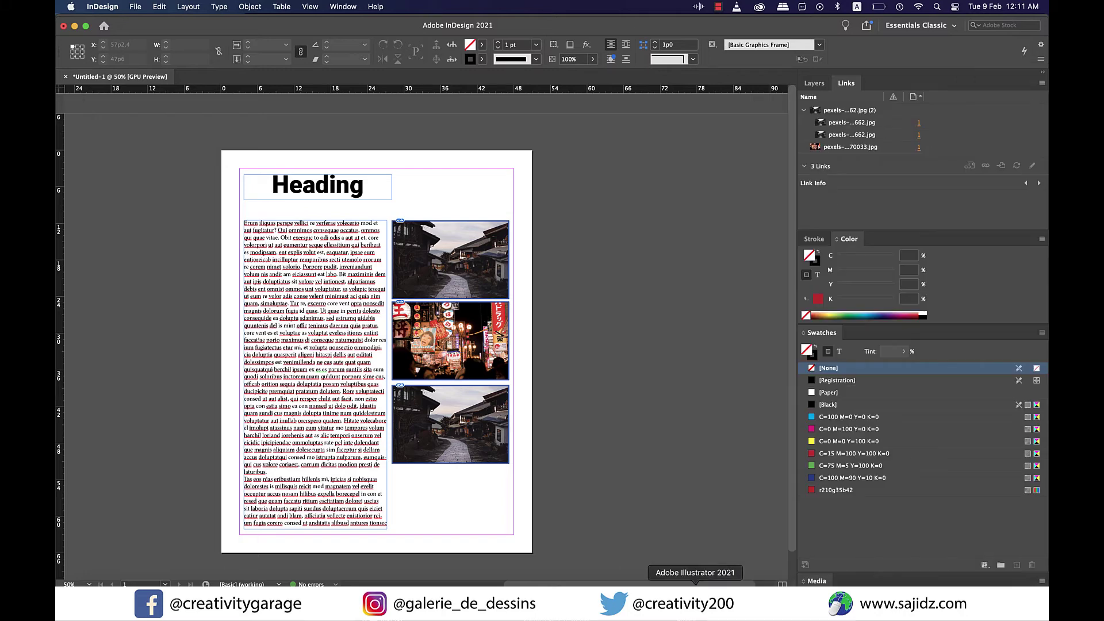
click(541, 319)
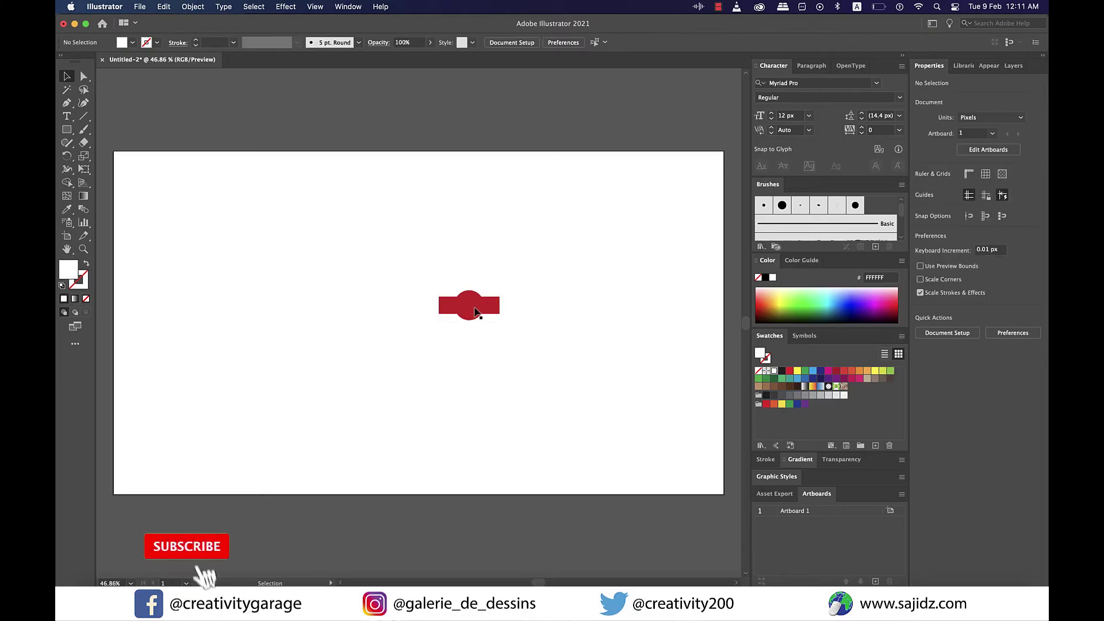
click(469, 310)
drag(469, 310, 488, 325)
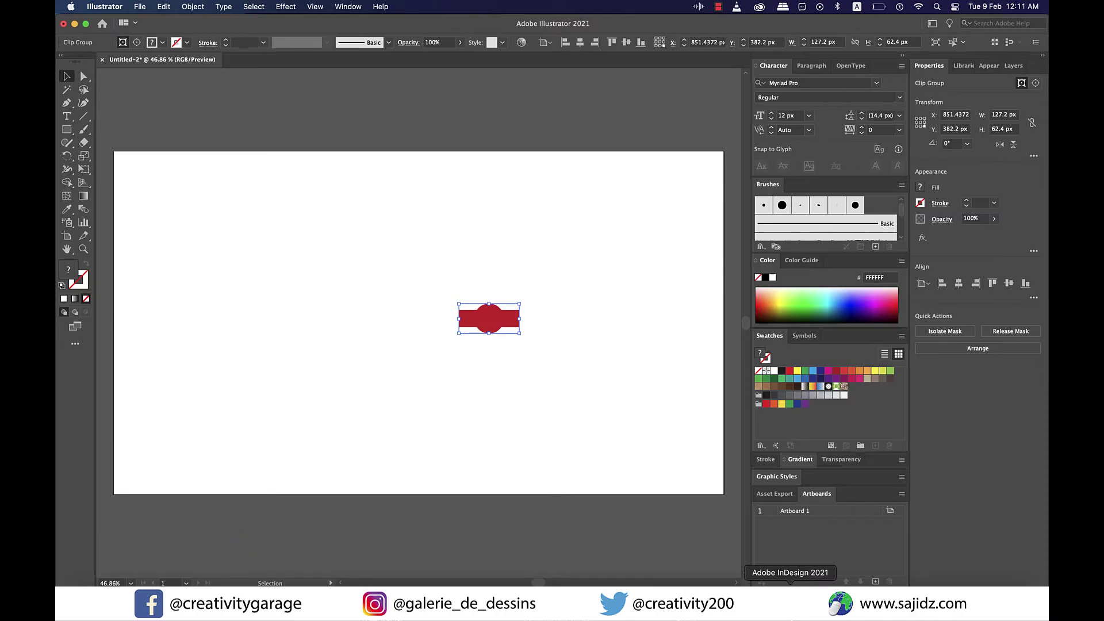
Paste the red logo from Illustrator onto the InDesign letter page
click(790, 601)
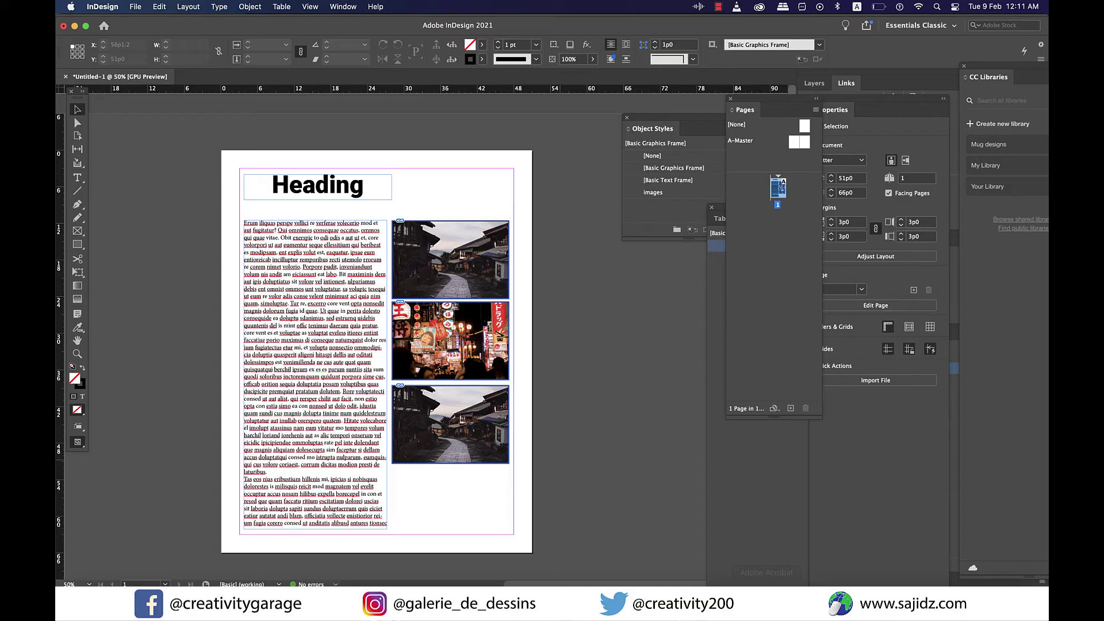
key(super+v)
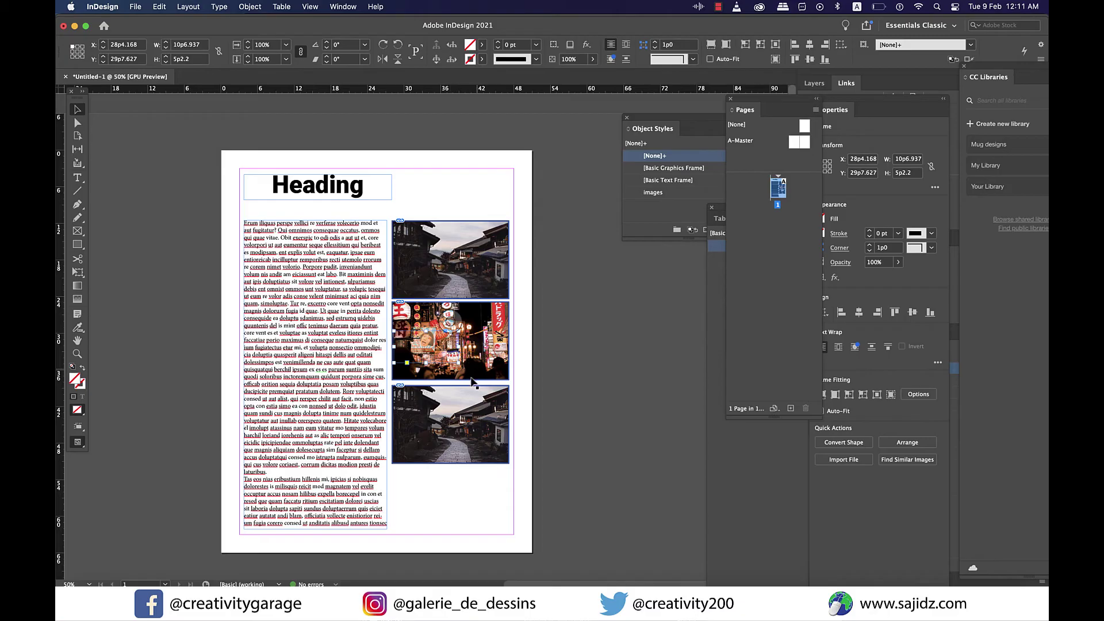
click(572, 374)
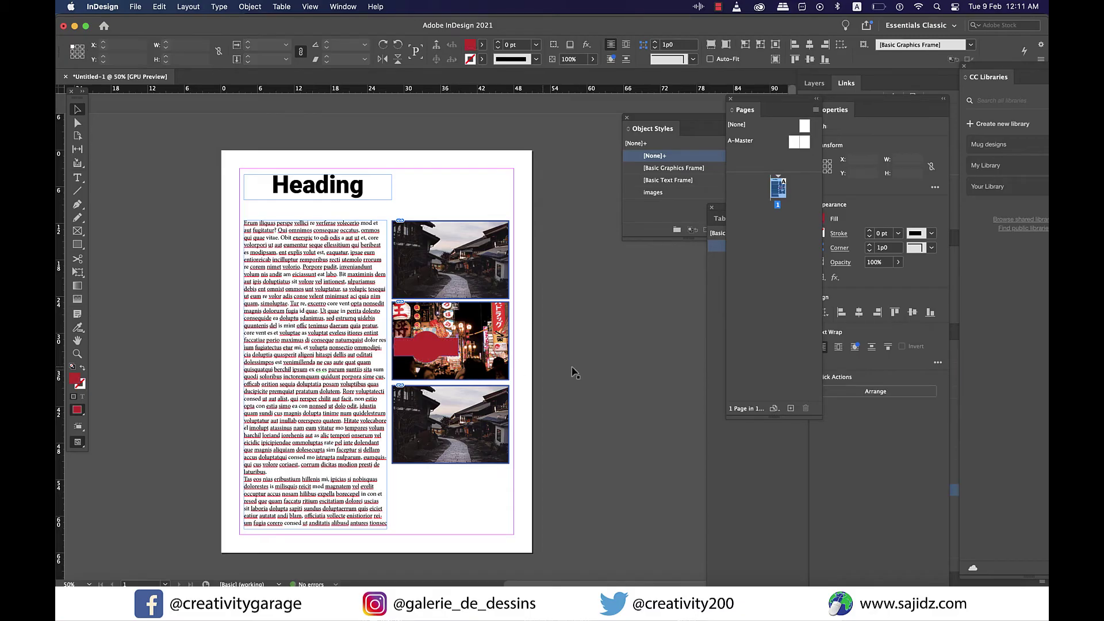
Move the red logo up to the page's top right, beside the Heading
drag(443, 353, 494, 198)
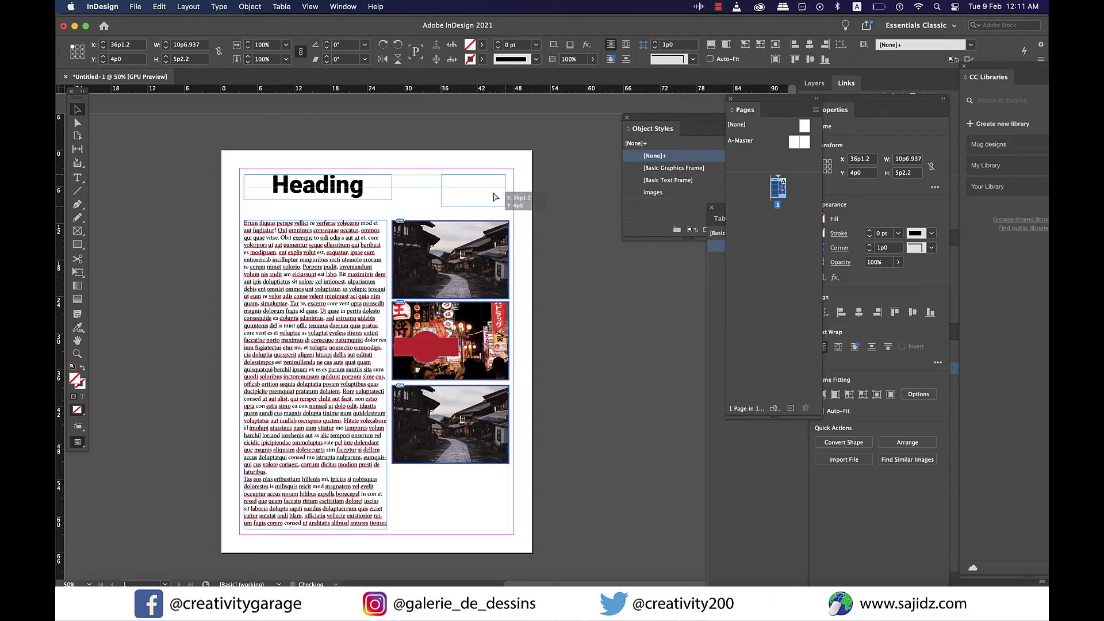
click(569, 250)
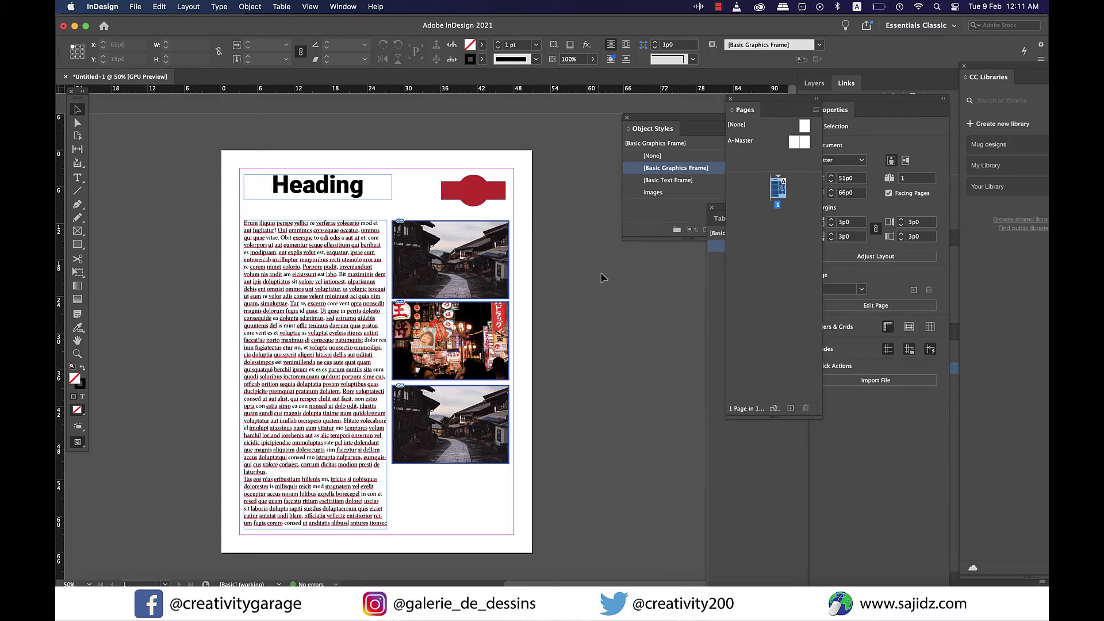
drag(687, 124, 626, 135)
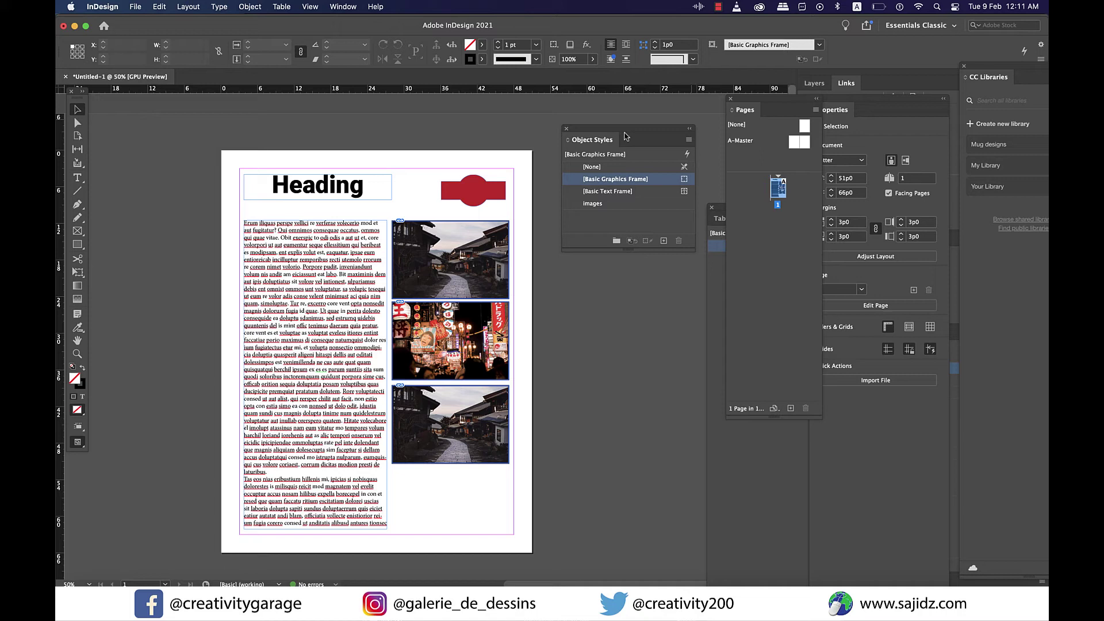
Create Object Style 1 from the red logo frame, apply it, and rename it 'logo'
click(657, 217)
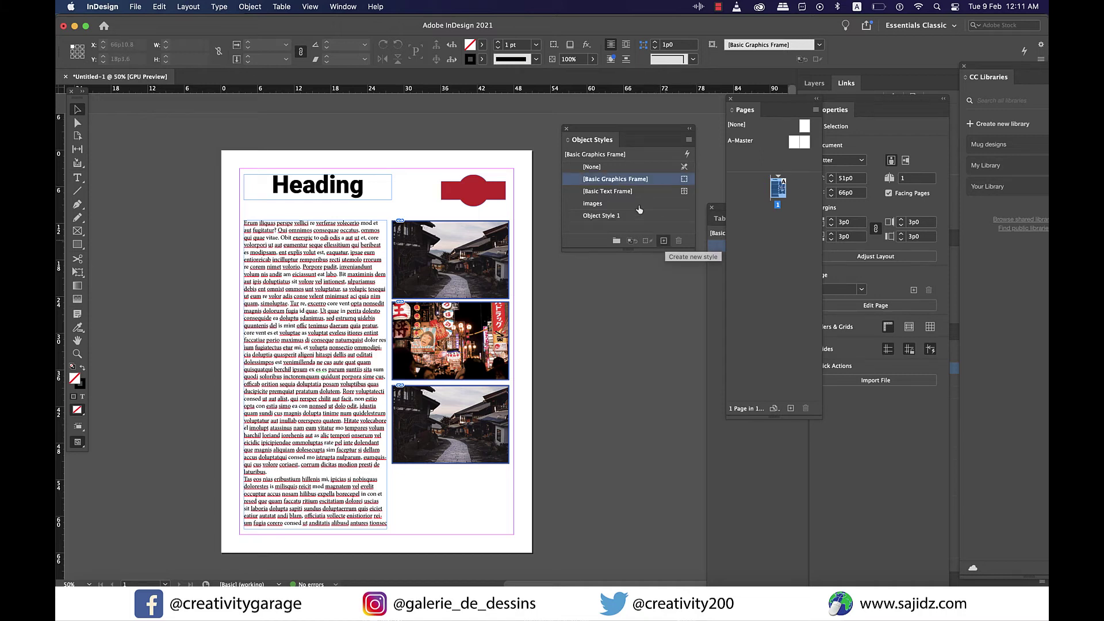
click(498, 194)
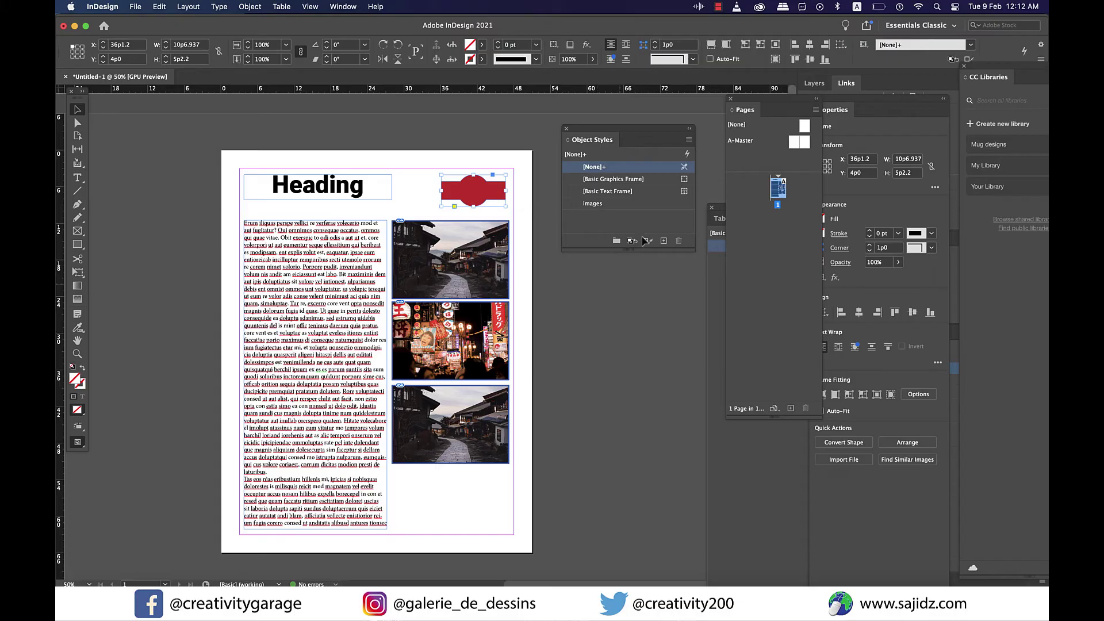
click(665, 243)
click(620, 205)
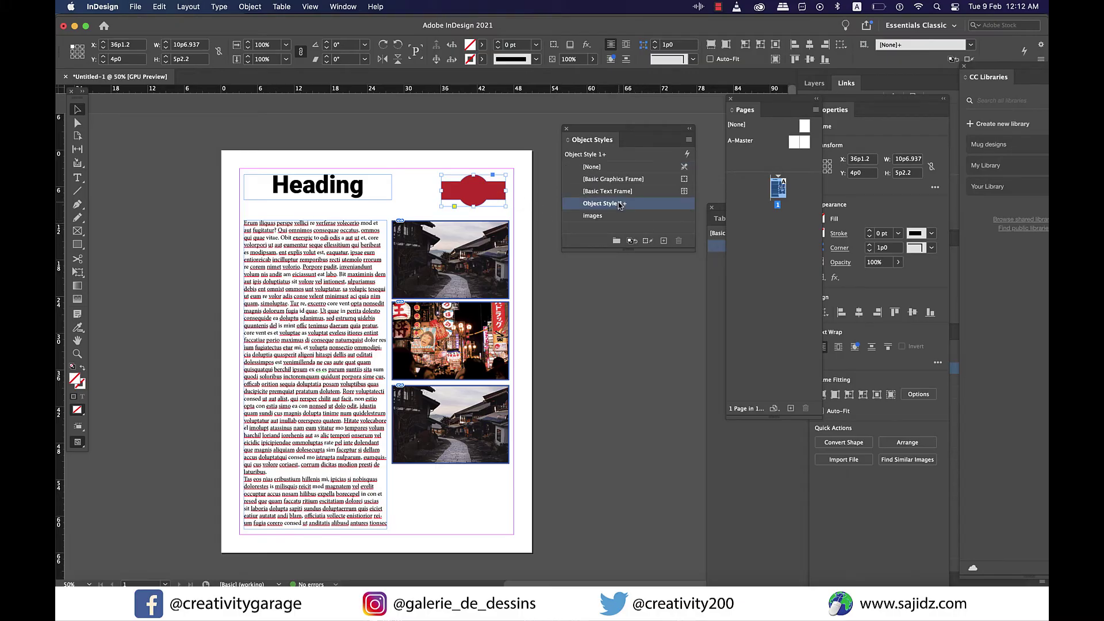
click(620, 206)
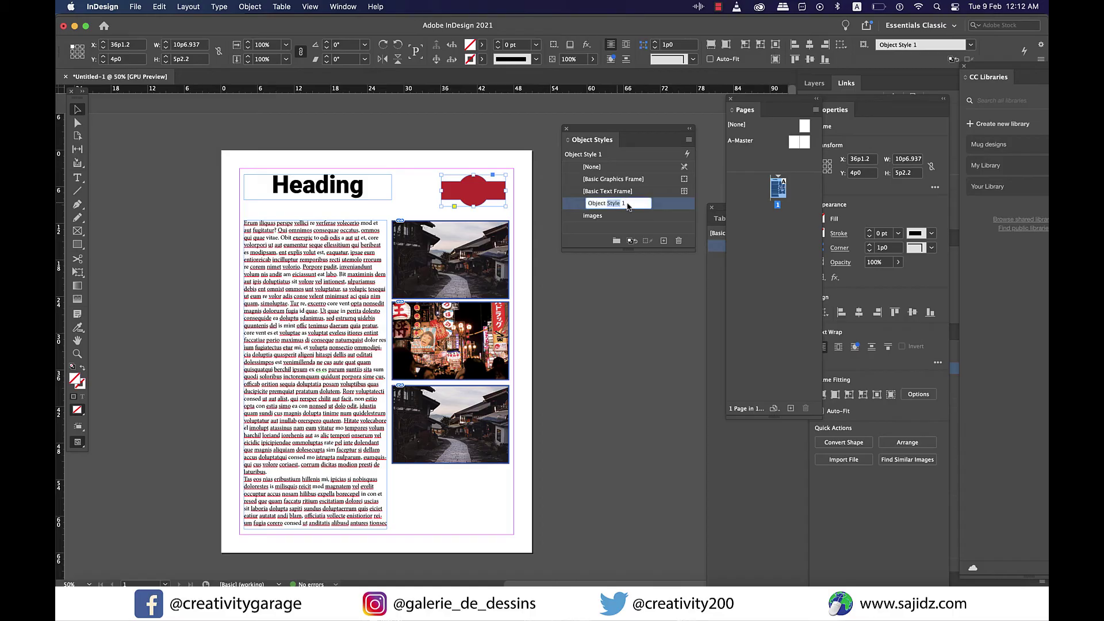
drag(631, 206, 574, 203)
text(logo)
key(Return)
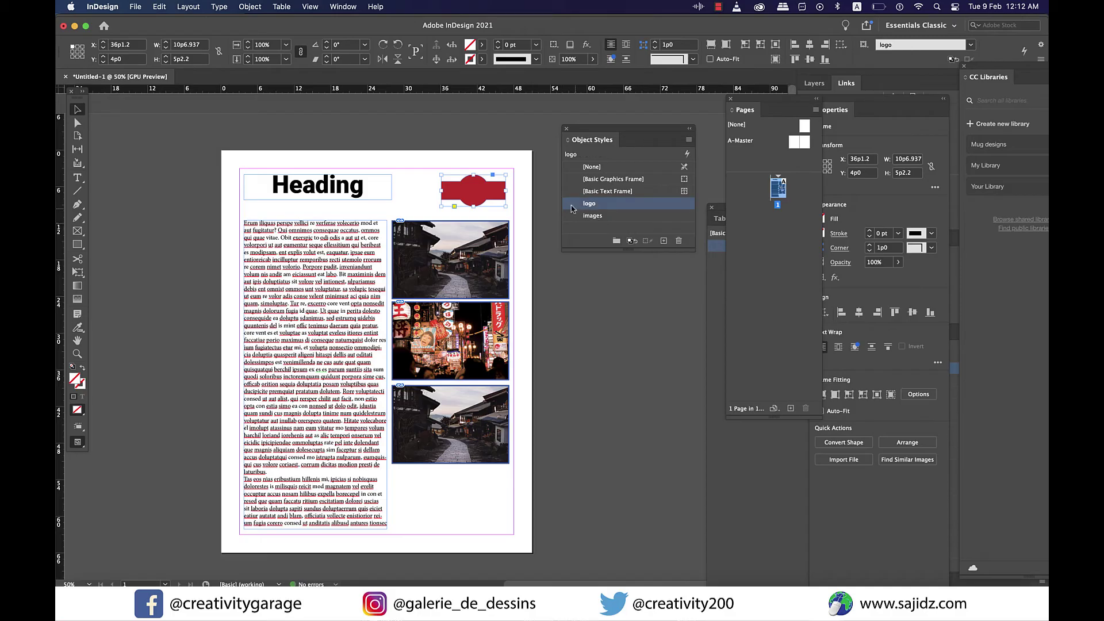
Set the logo style's Size Adjust to Height & Width and Position Adjust to X & Y
double_click(572, 208)
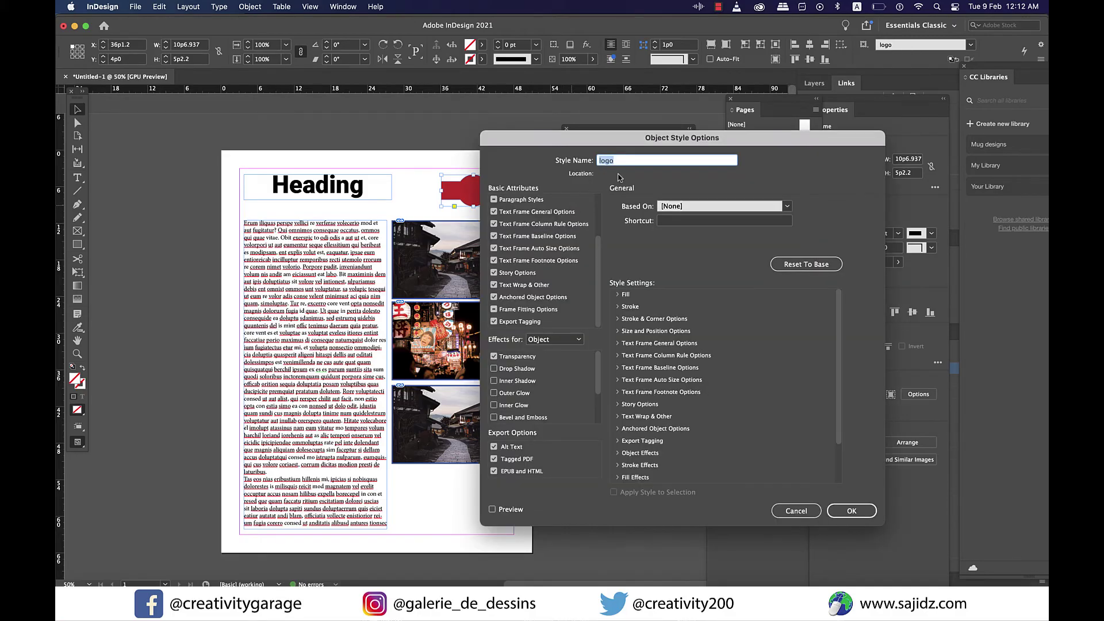
drag(665, 145, 720, 151)
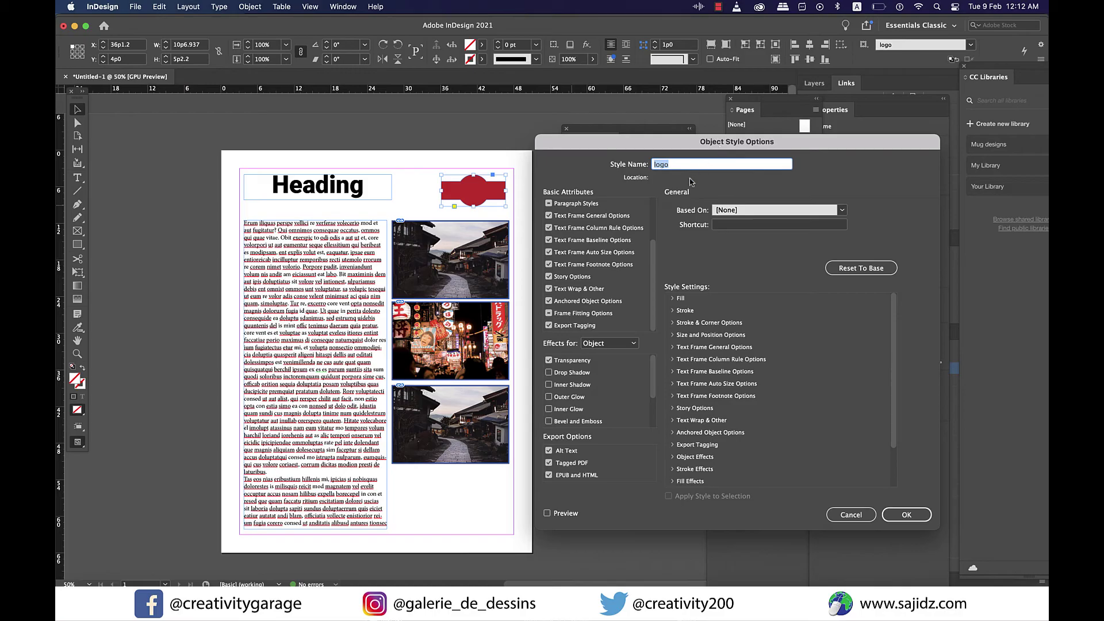
scroll(586, 293, up, 3)
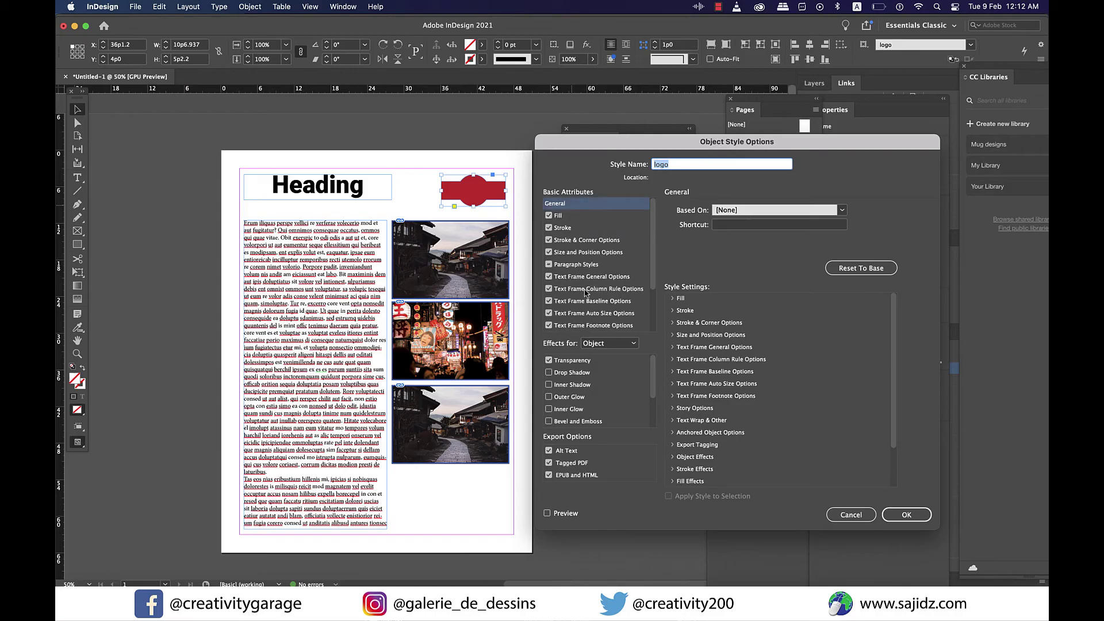
click(584, 255)
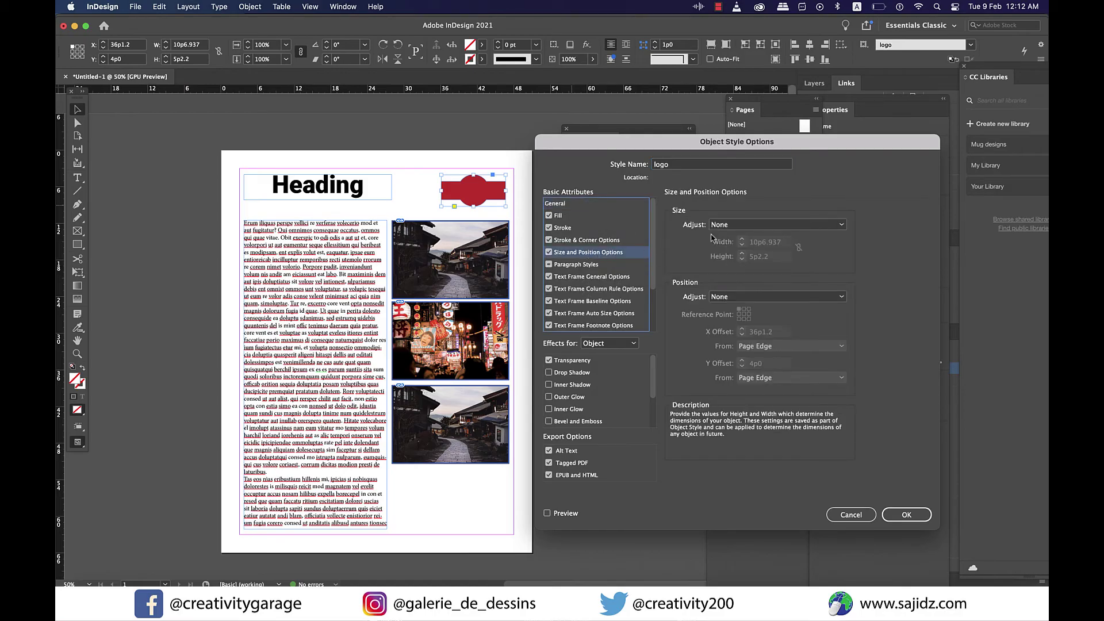
click(789, 225)
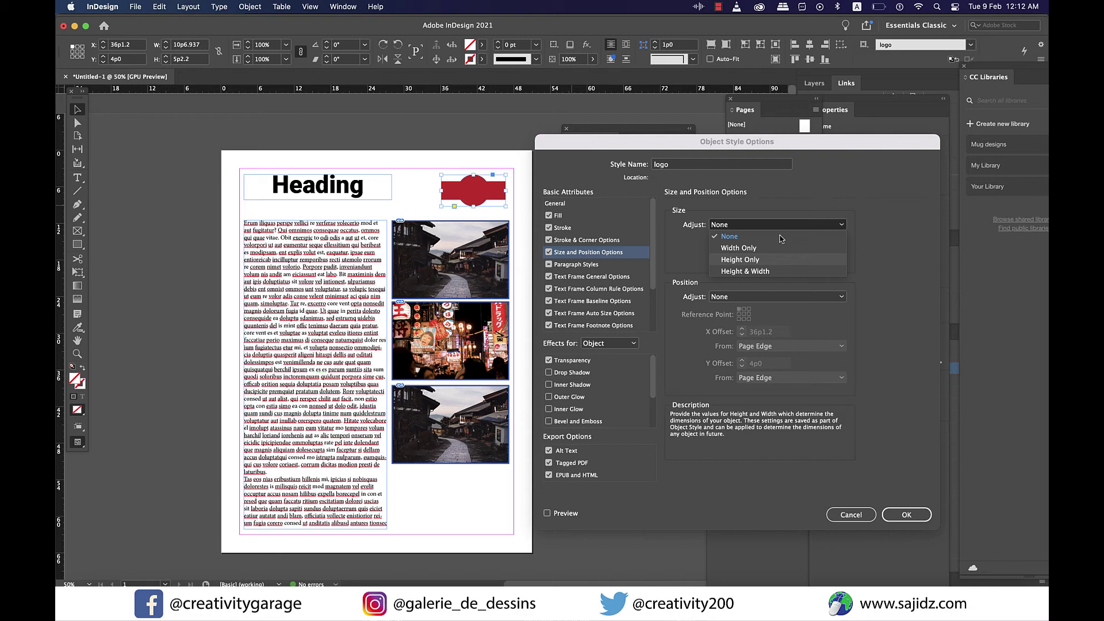
click(755, 276)
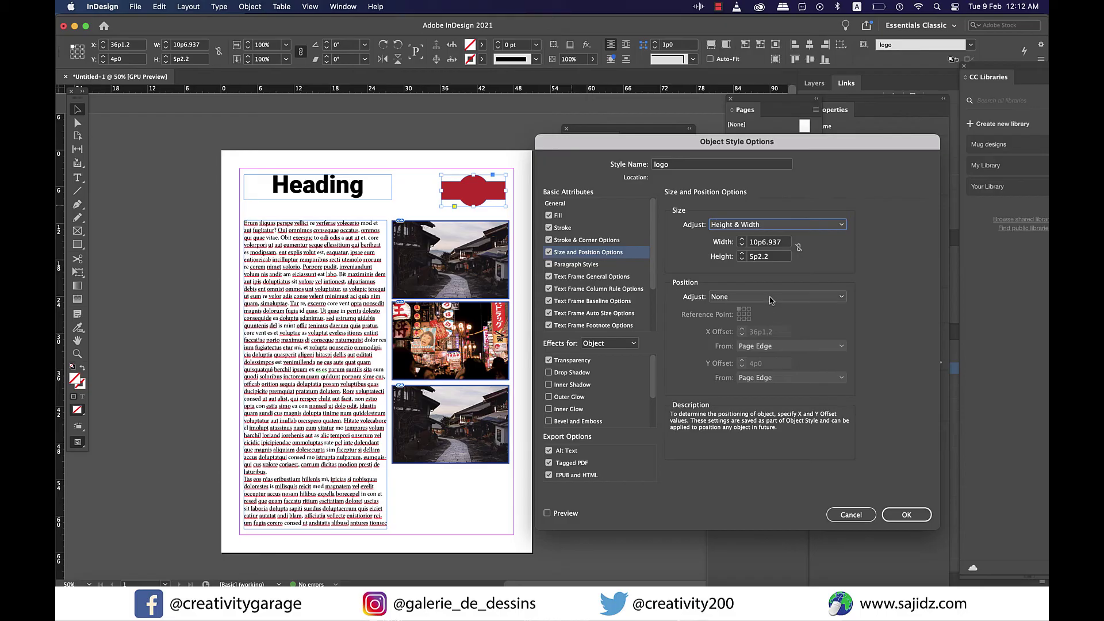
click(771, 297)
click(731, 344)
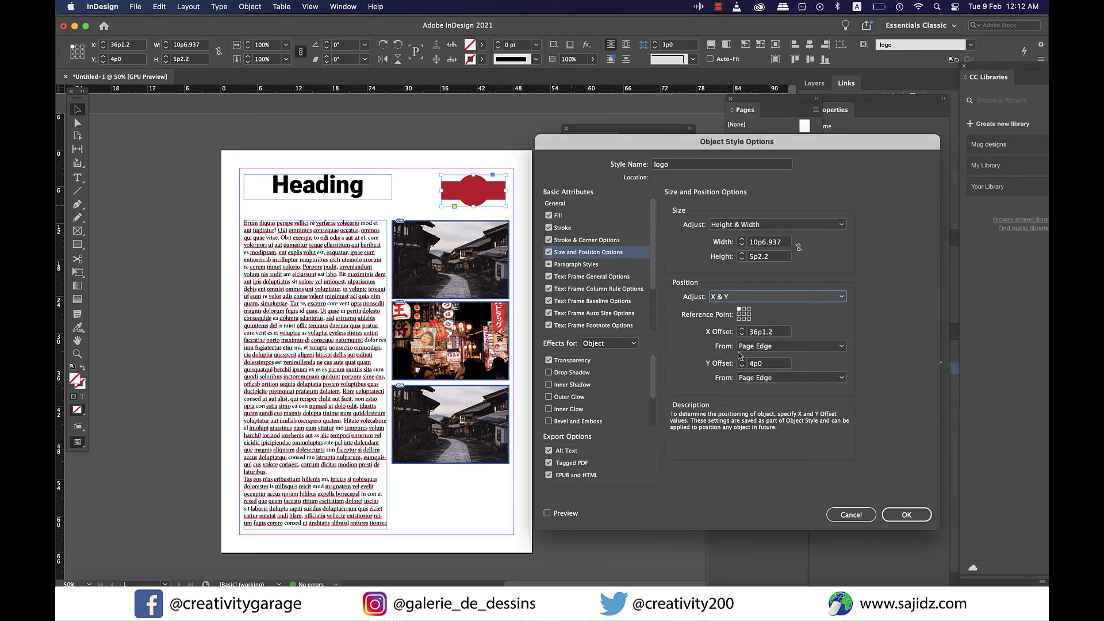
click(907, 515)
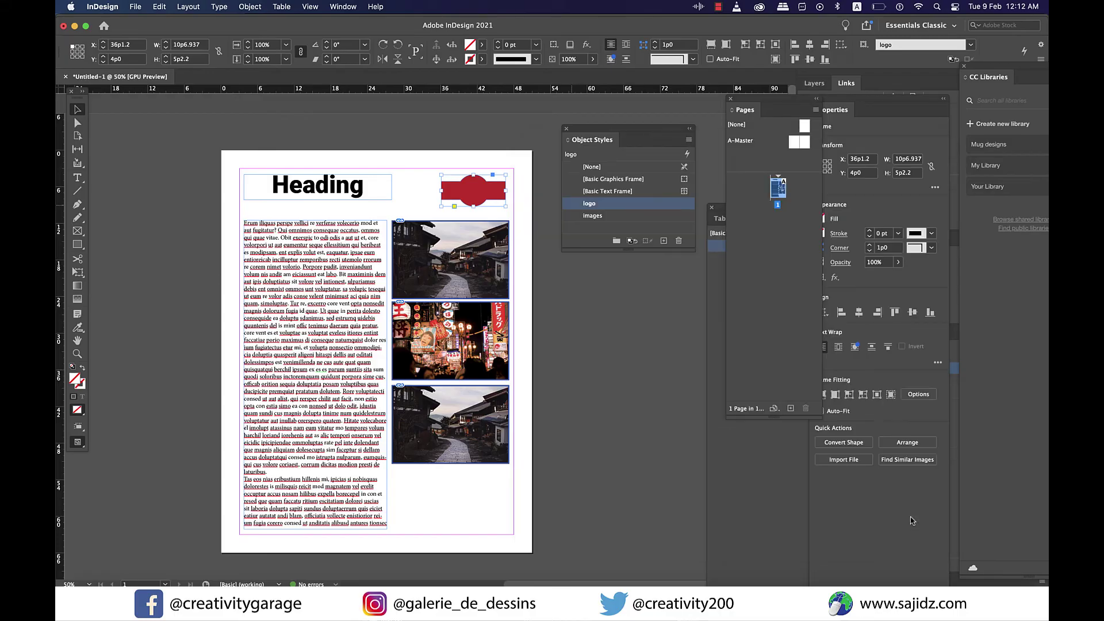
Move the existing logo frame off the page onto the pasteboard
click(647, 315)
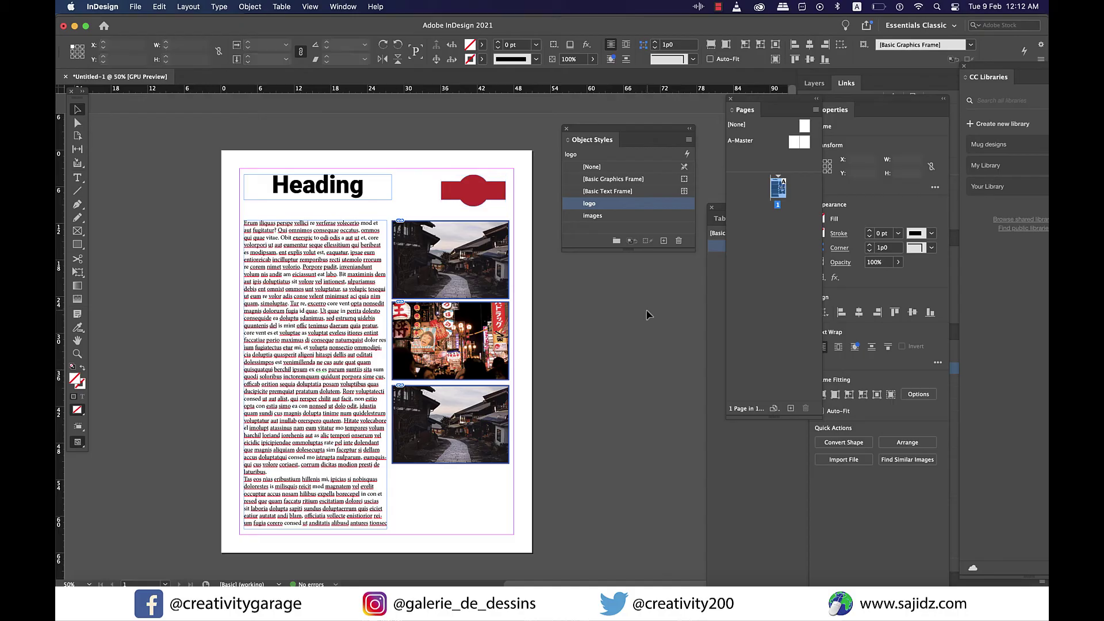
click(494, 199)
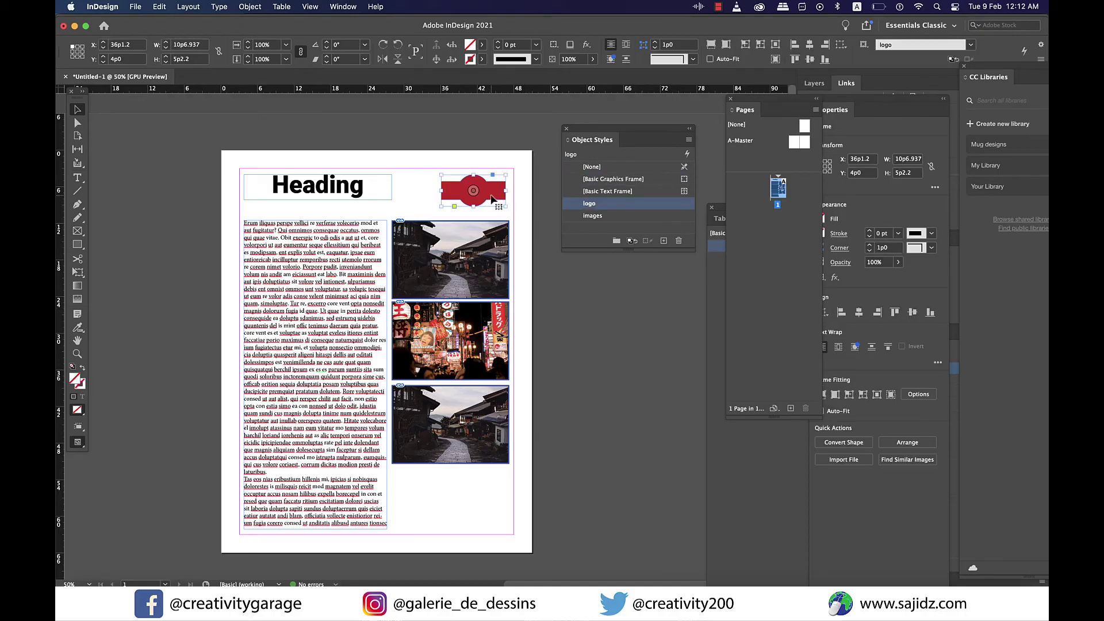
drag(494, 199, 601, 410)
click(638, 402)
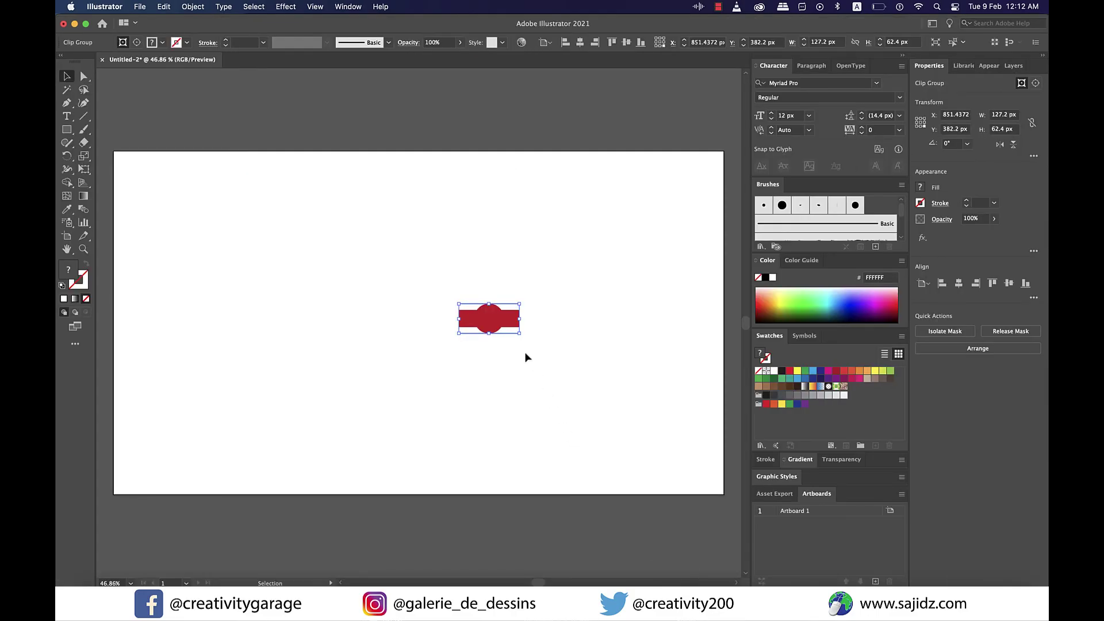
Paste a fresh red logo copy from Illustrator and apply the logo style, snapping it to X 36p1.2, Y 4p0
click(502, 325)
click(789, 601)
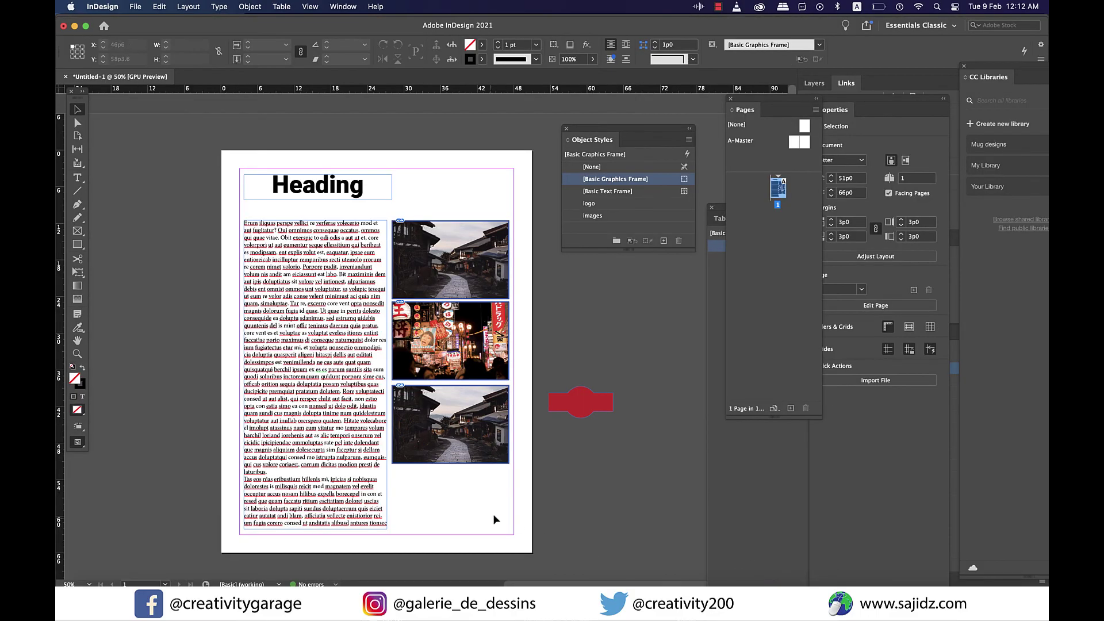
key(super+v)
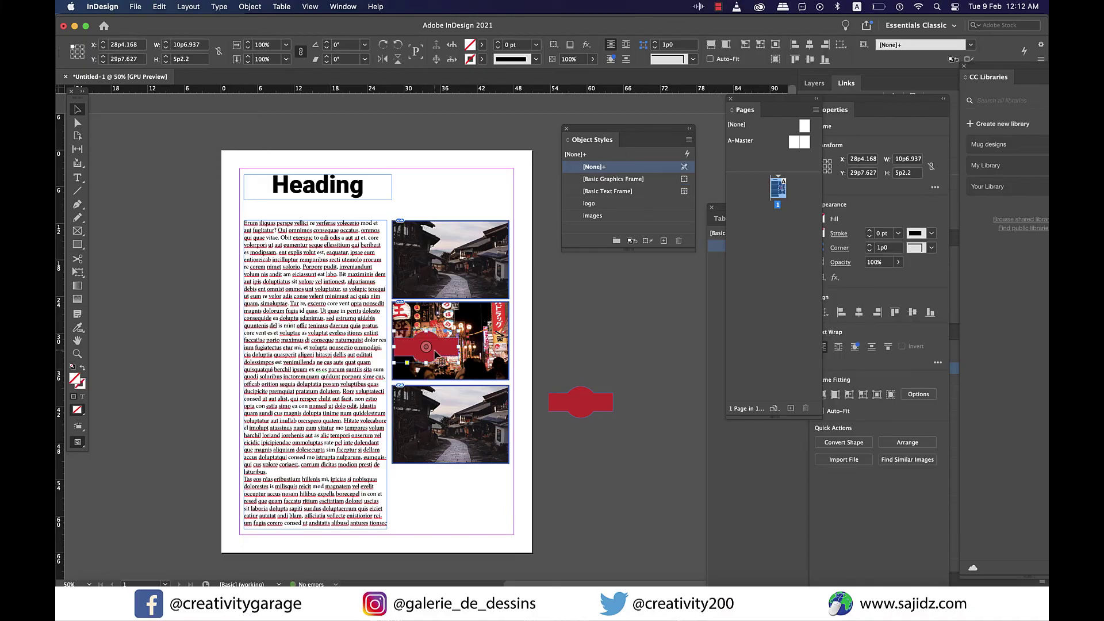
drag(436, 352, 236, 376)
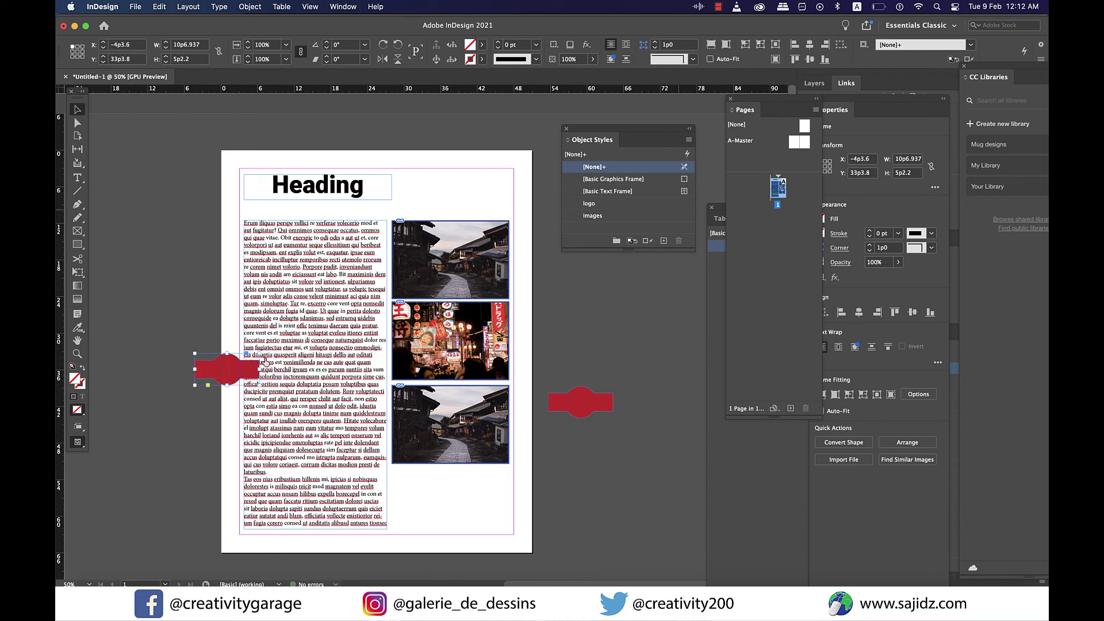
click(592, 205)
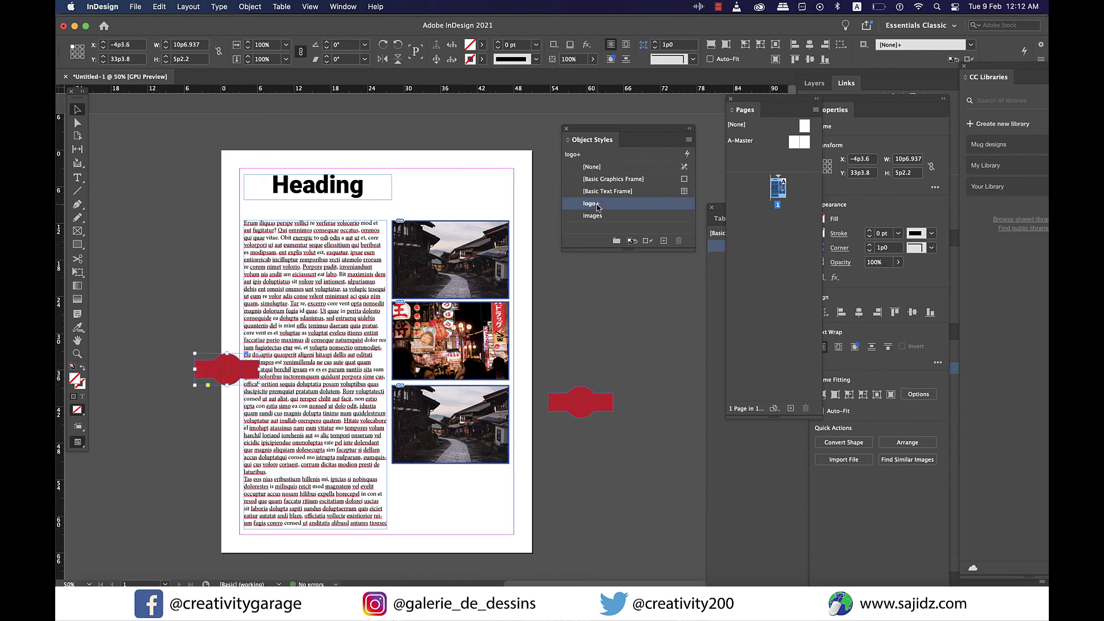
click(621, 286)
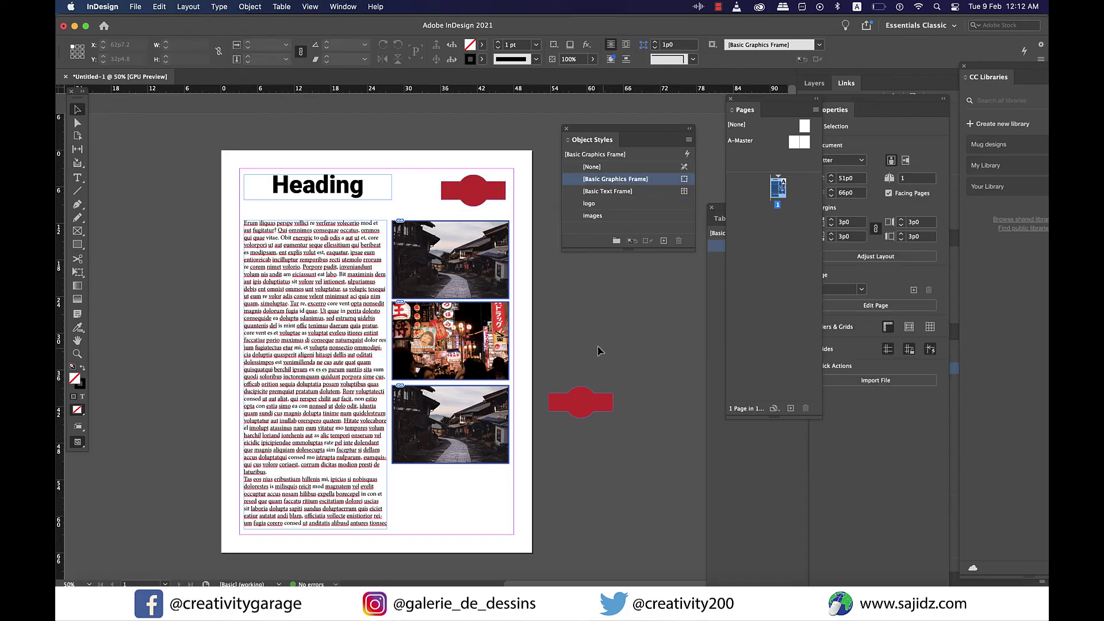
Review the images object style's options, then close the dialog without changes
double_click(593, 216)
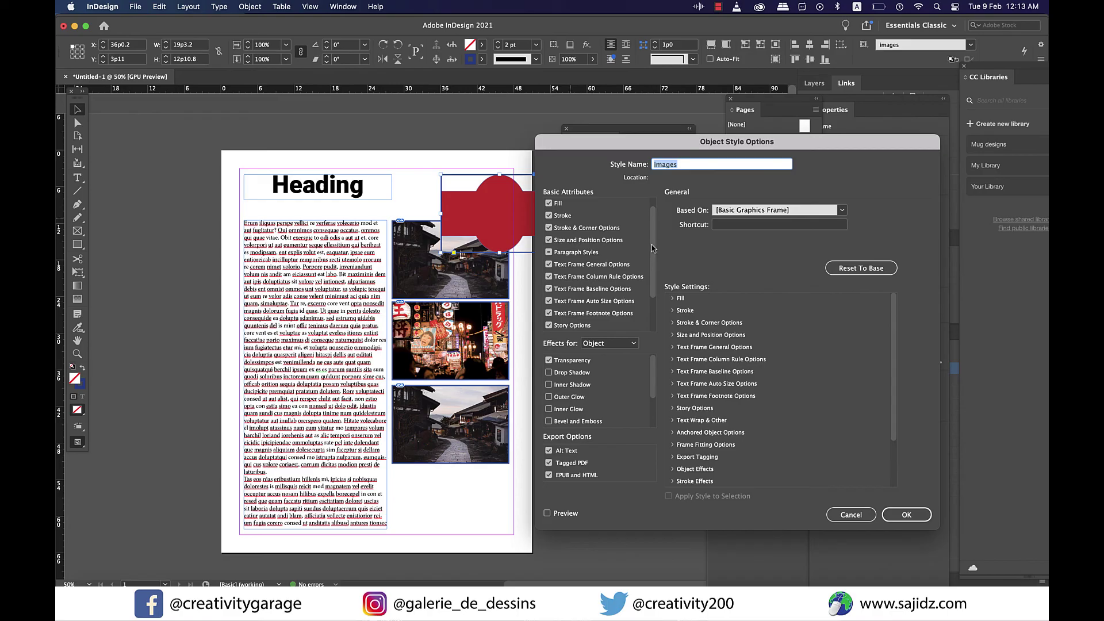
scroll(653, 262, down, 3)
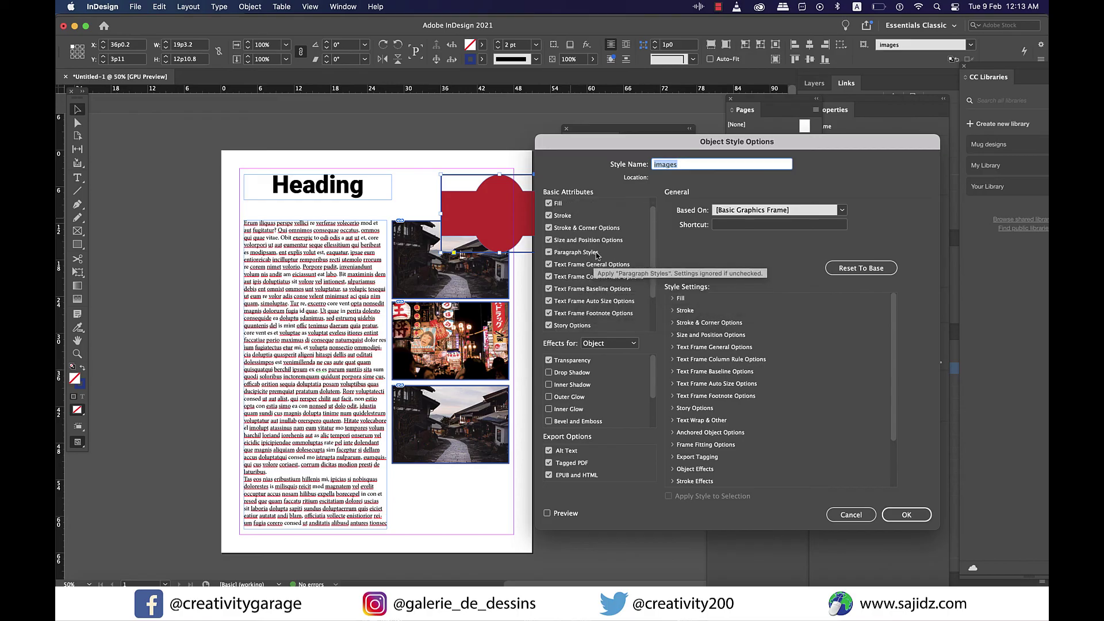
key(Return)
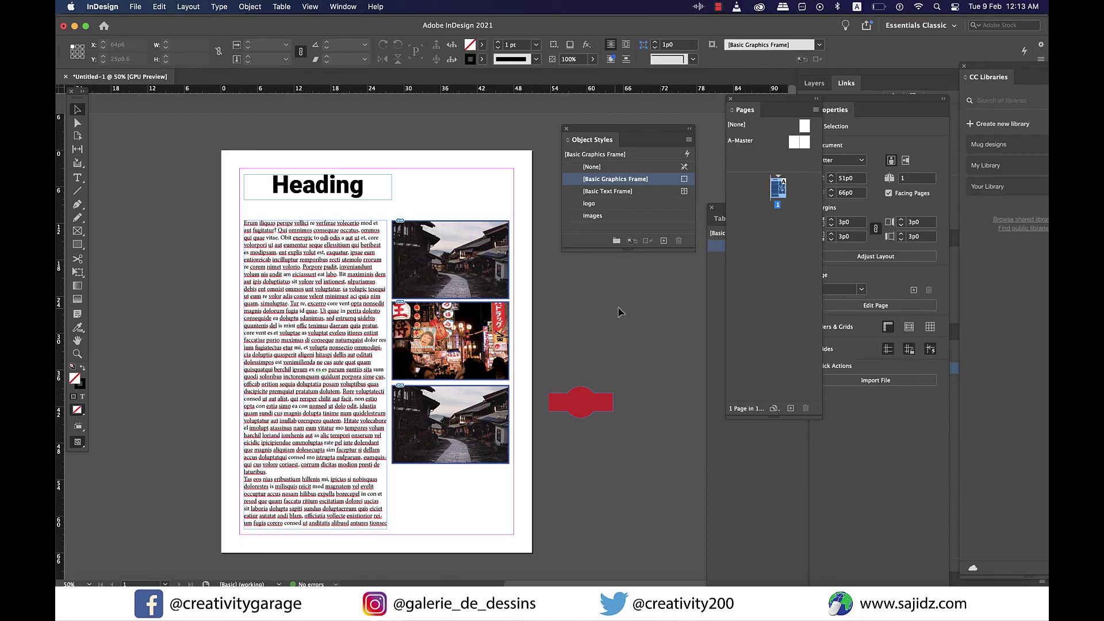